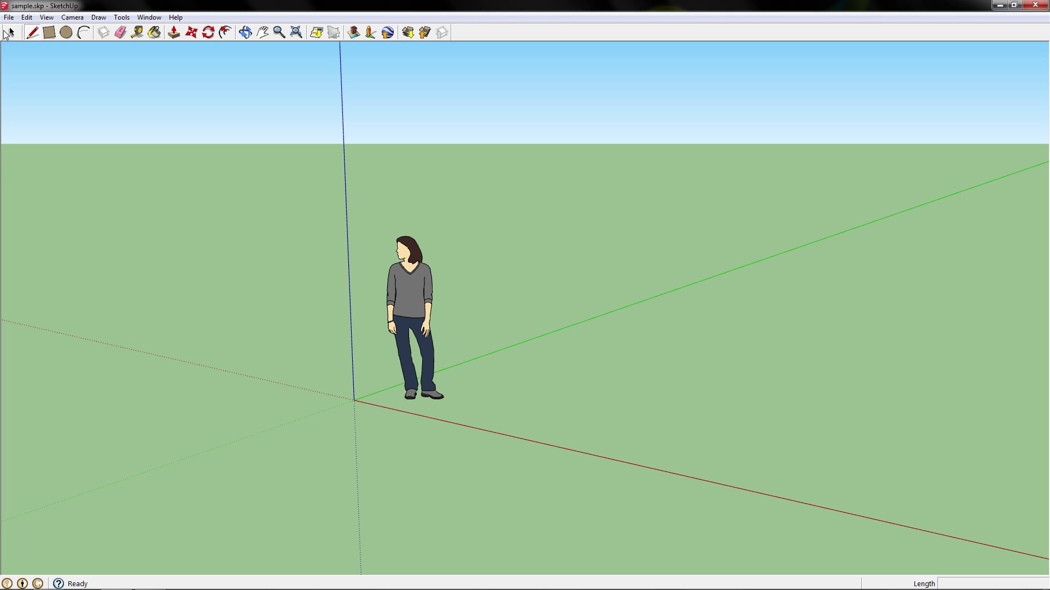
Select the person component in the sample scene and delete it
click(10, 33)
click(402, 284)
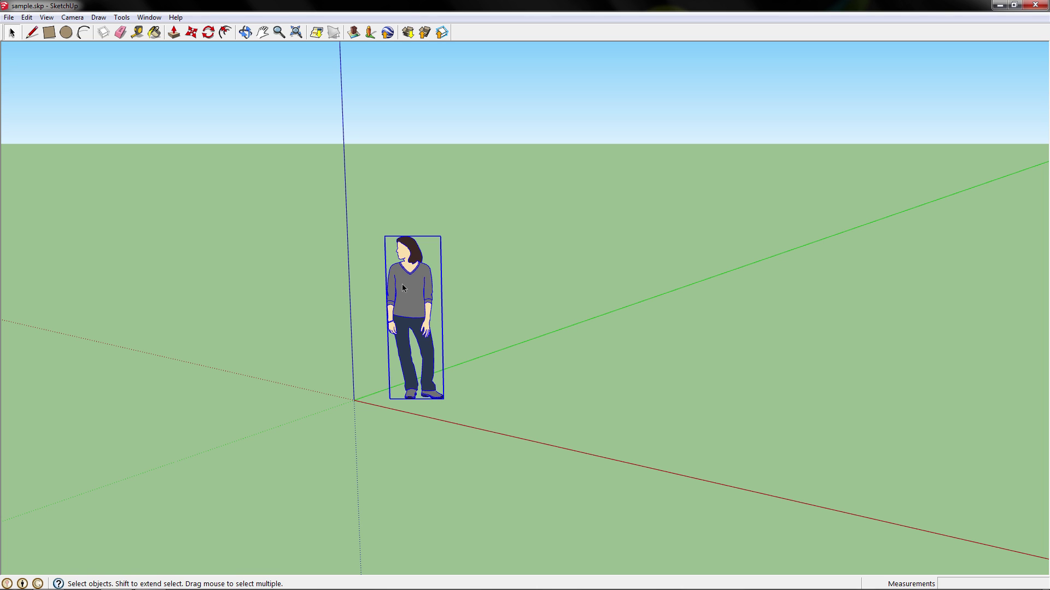
key(Delete)
key(c)
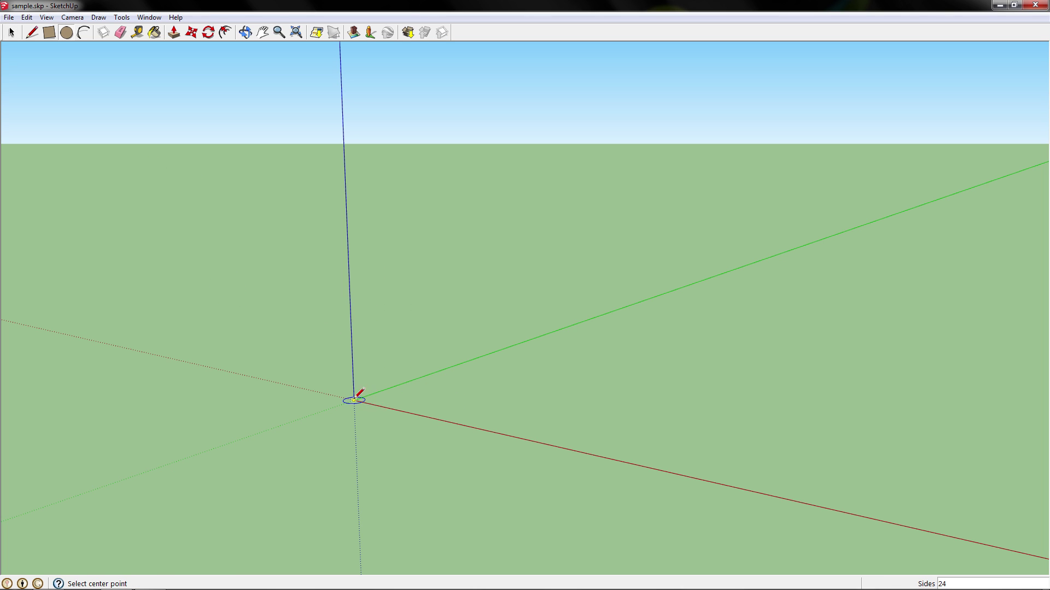
Draw a circle of 2' radius centred on the axes origin
click(354, 400)
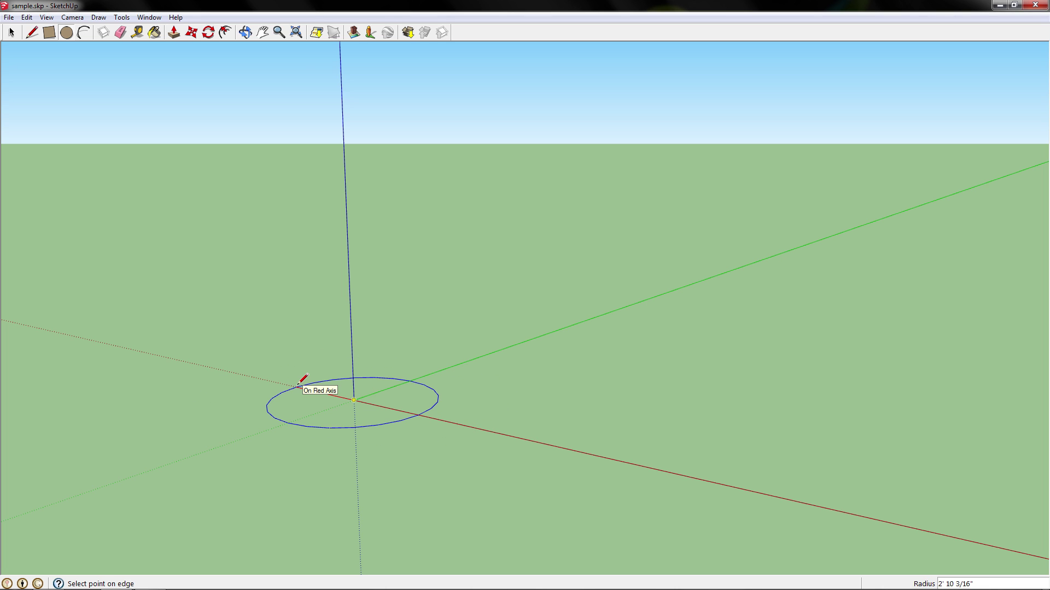
text(2')
key(Return)
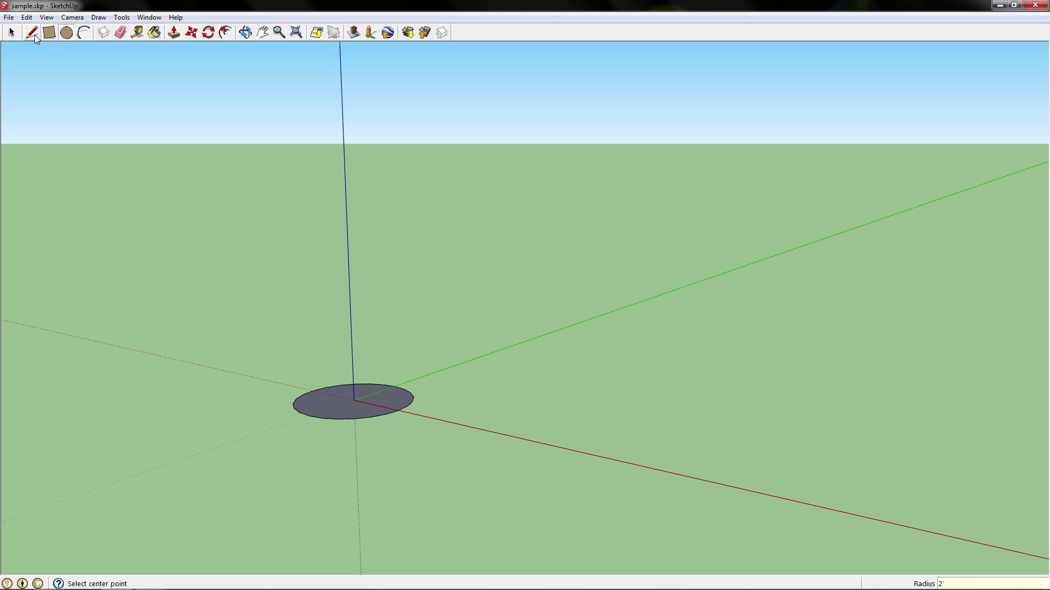
click(35, 34)
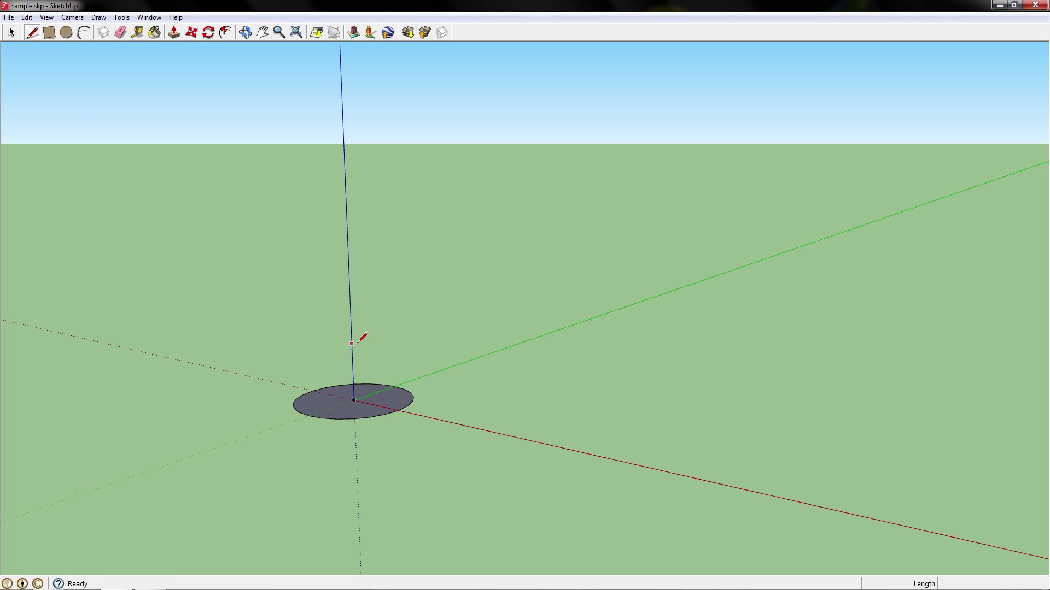
Draw a triangle from the origin up the blue axis, down to the rim, and back
click(353, 399)
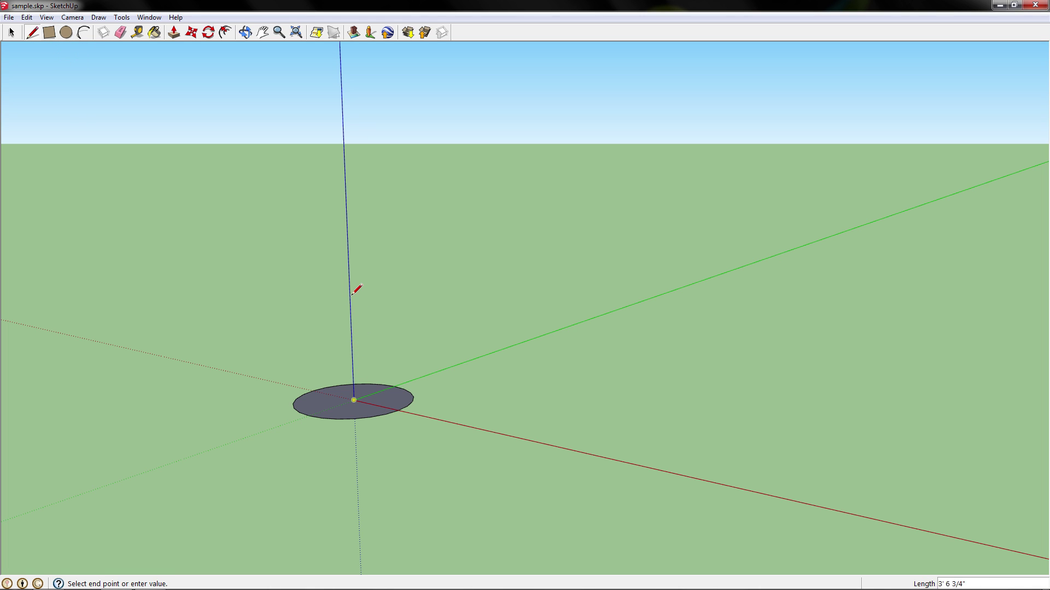
click(348, 254)
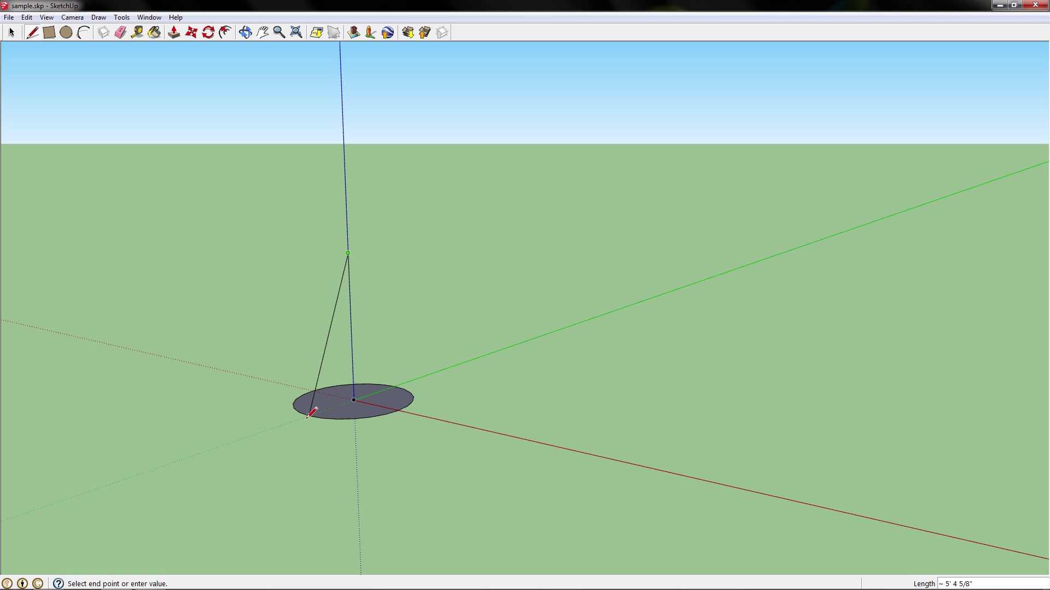
click(398, 409)
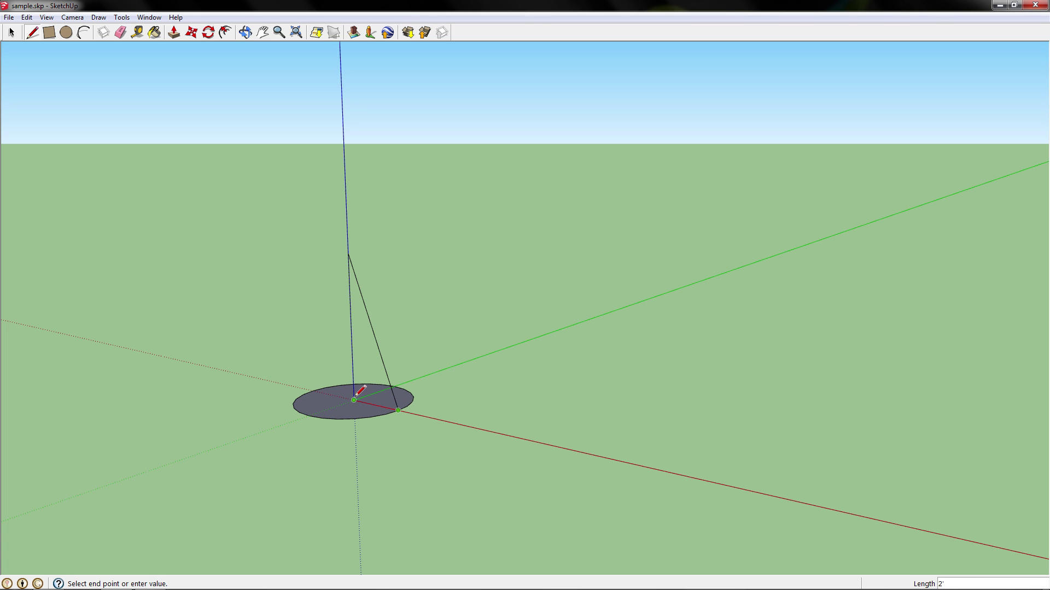
click(355, 399)
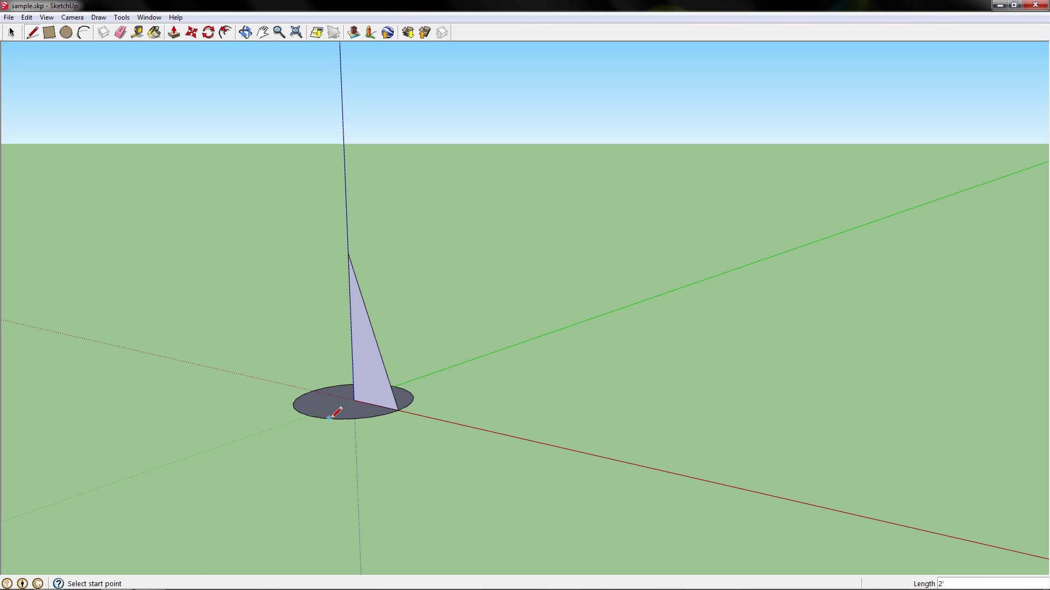
middle_drag(331, 417, 435, 454)
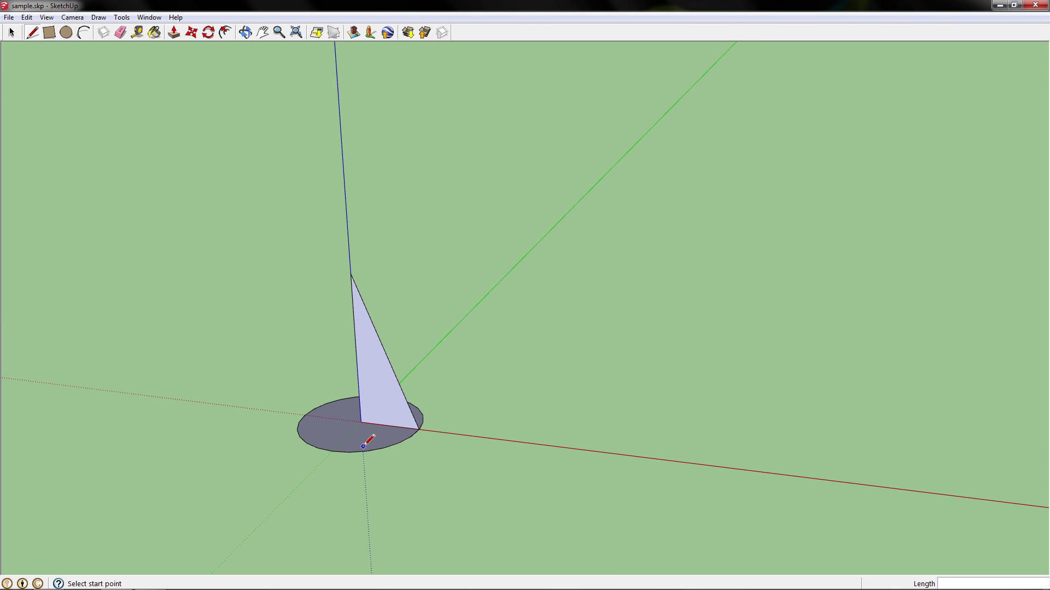
Use Follow Me to sweep the triangle face around the circle's rim into a cone
middle_drag(367, 443, 485, 402)
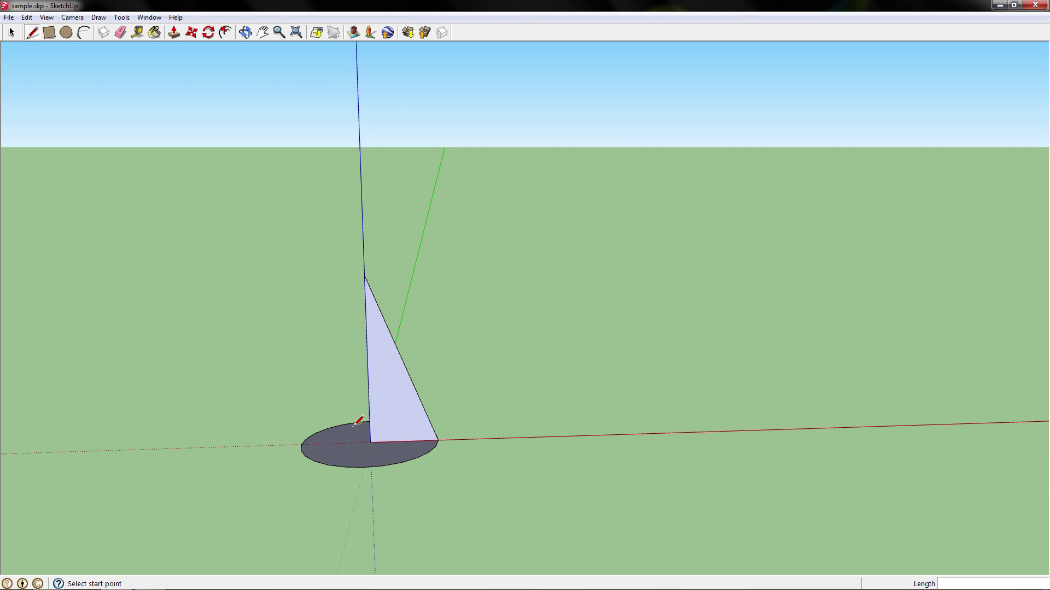
click(122, 17)
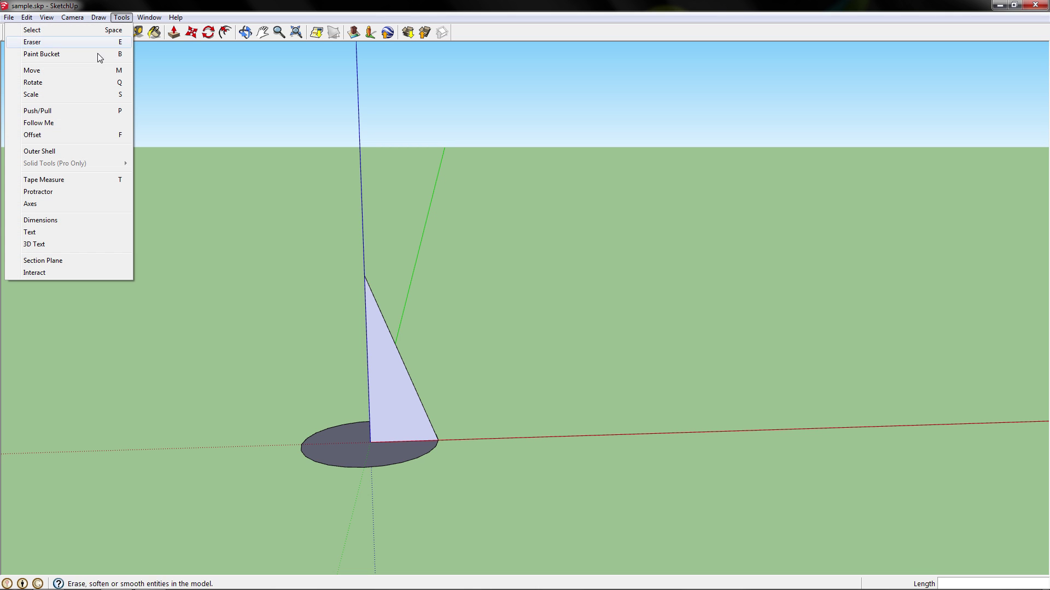
click(38, 123)
drag(410, 424, 415, 445)
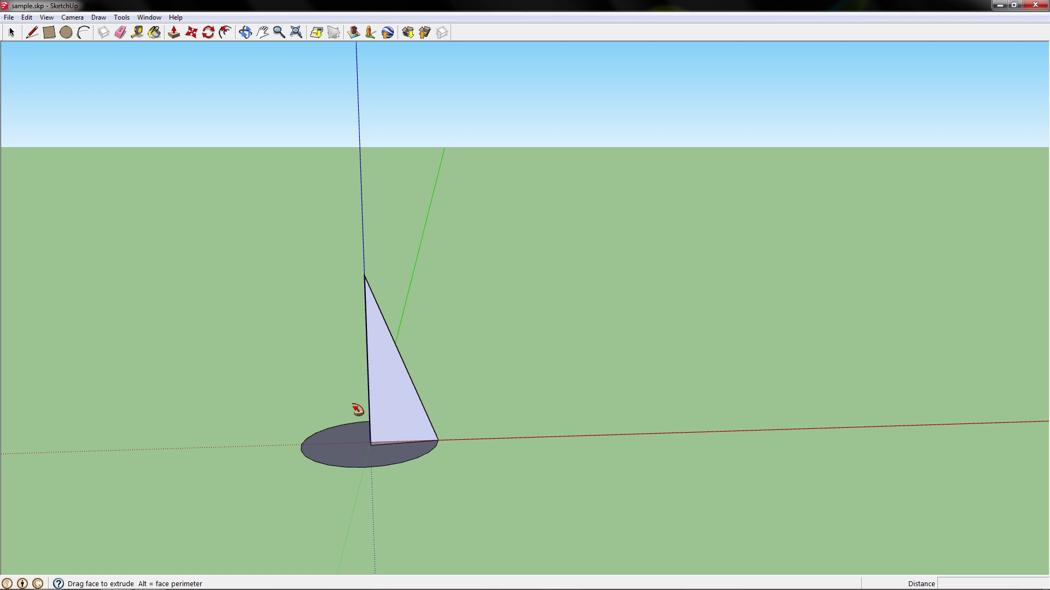
drag(317, 433, 446, 449)
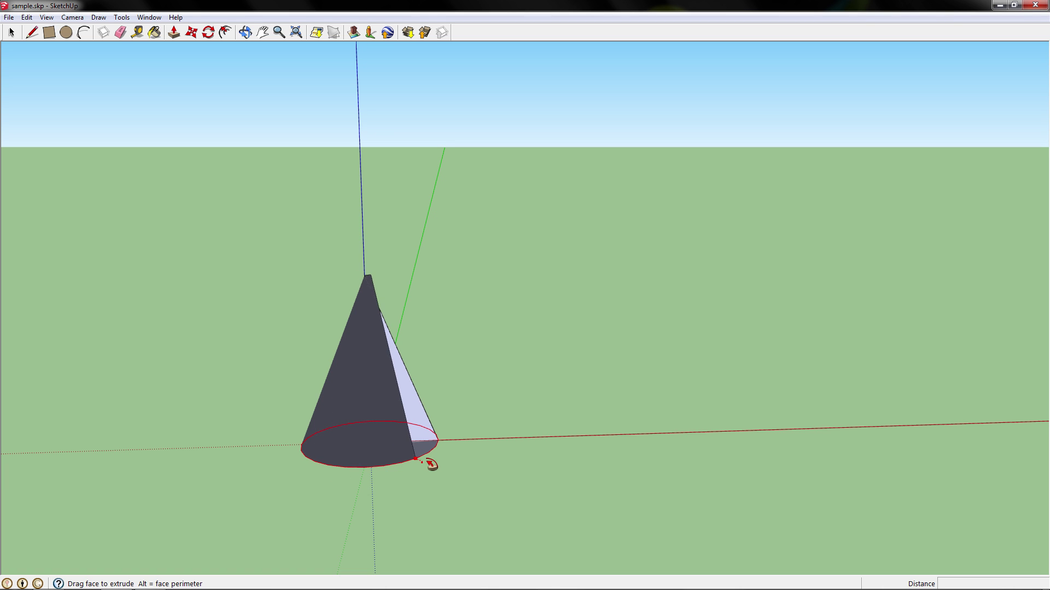
drag(447, 448, 446, 449)
mouse_move(429, 508)
middle_down()
mouse_move(258, 318)
mouse_move(649, 484)
middle_up()
key(p)
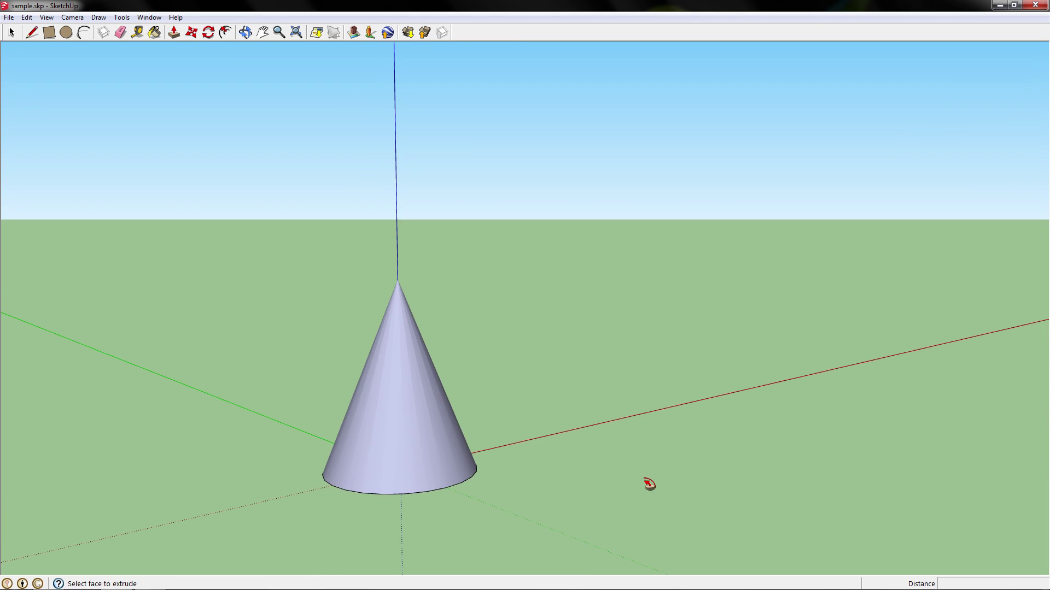
Draw two helper edges from the cone base's centre out to its rim
middle_drag(670, 352, 422, 352)
key(c)
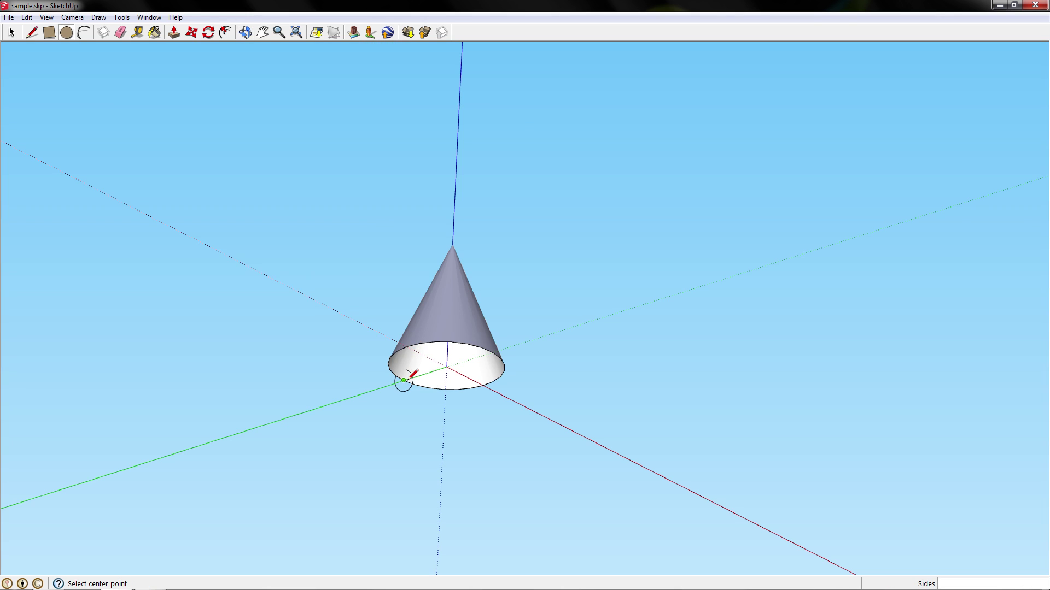
scroll(461, 409, up, 2)
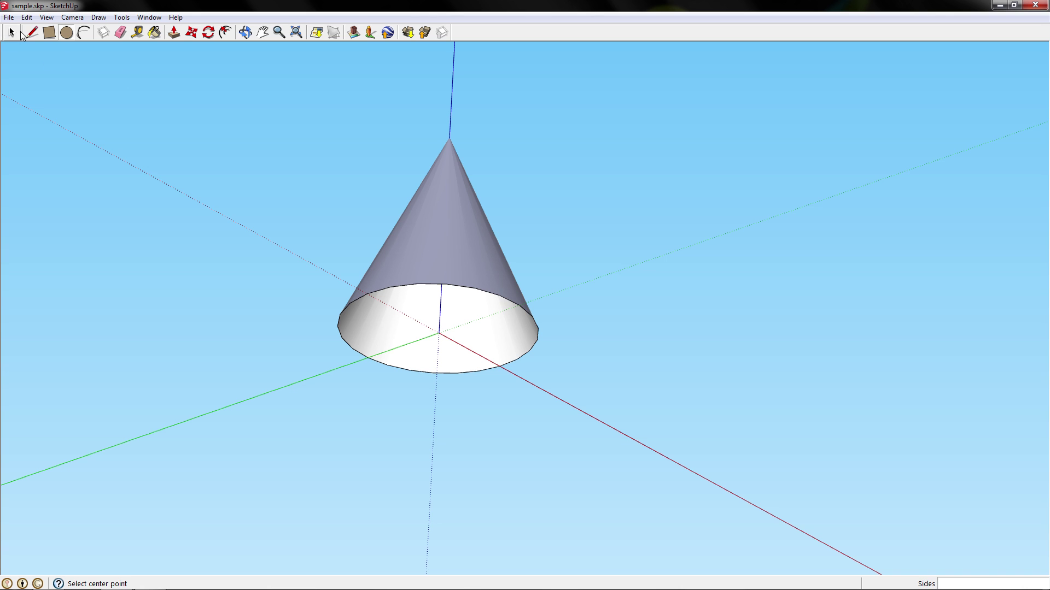
click(30, 33)
middle_drag(332, 419, 387, 305)
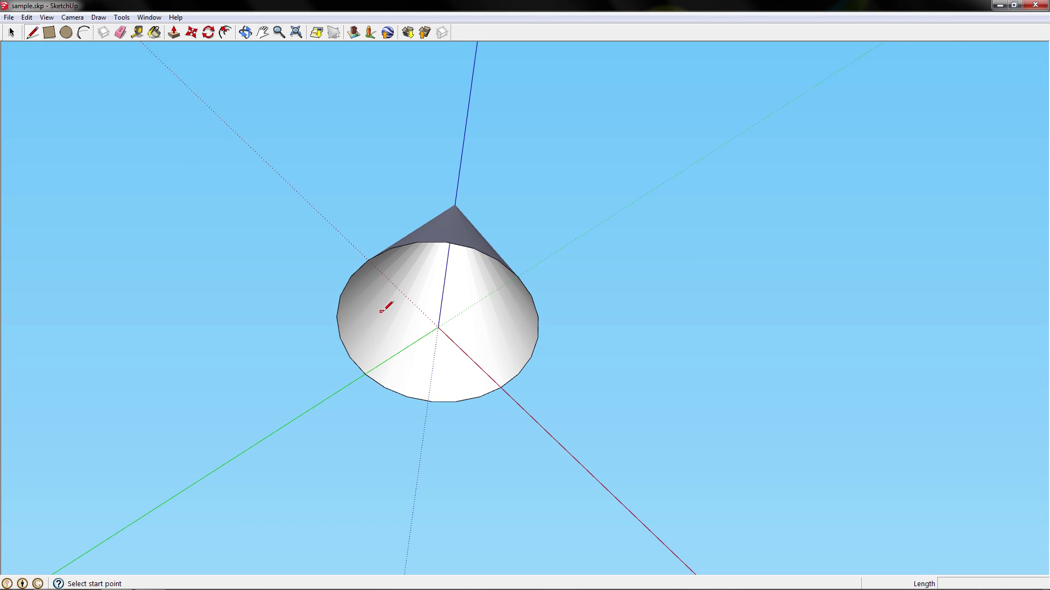
click(438, 328)
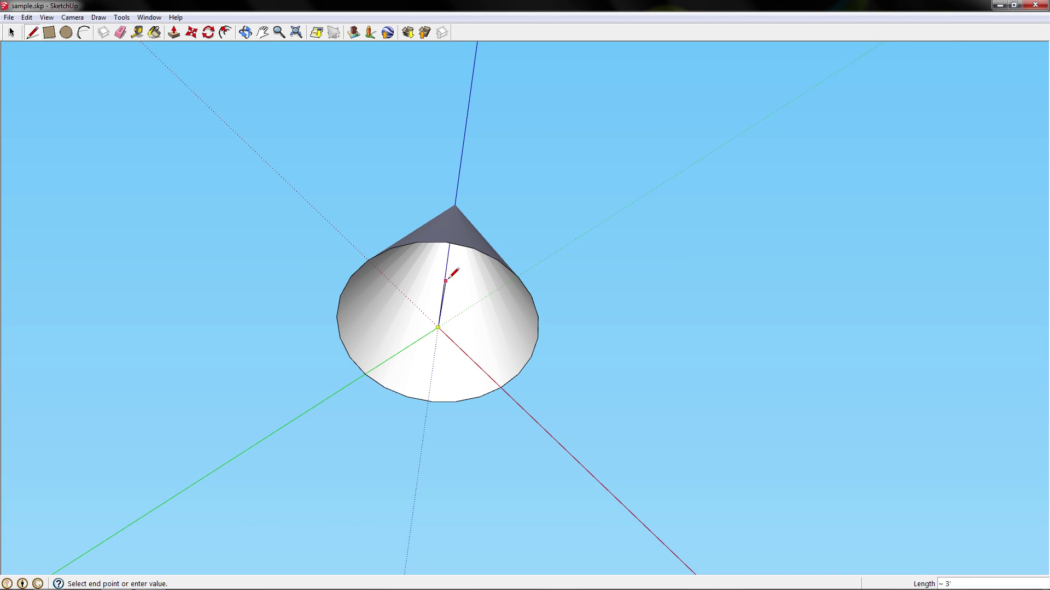
click(446, 243)
key(Escape)
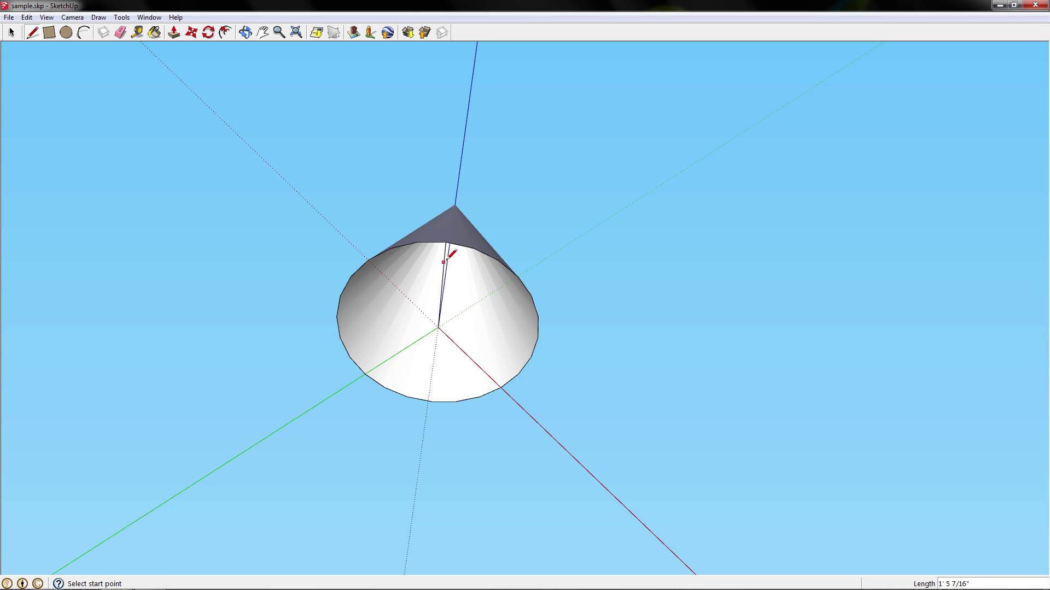
click(439, 328)
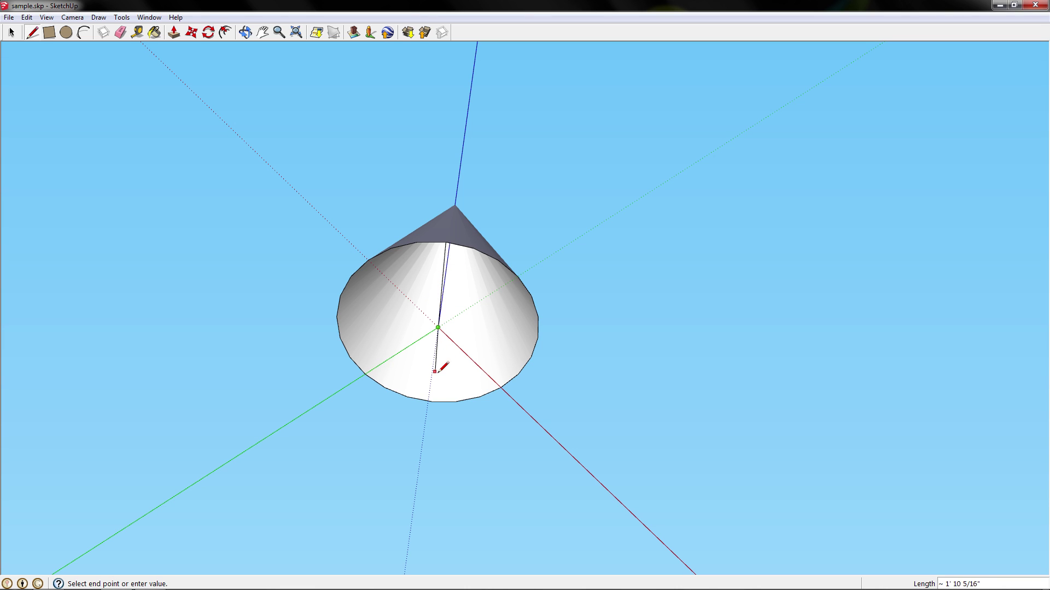
click(441, 400)
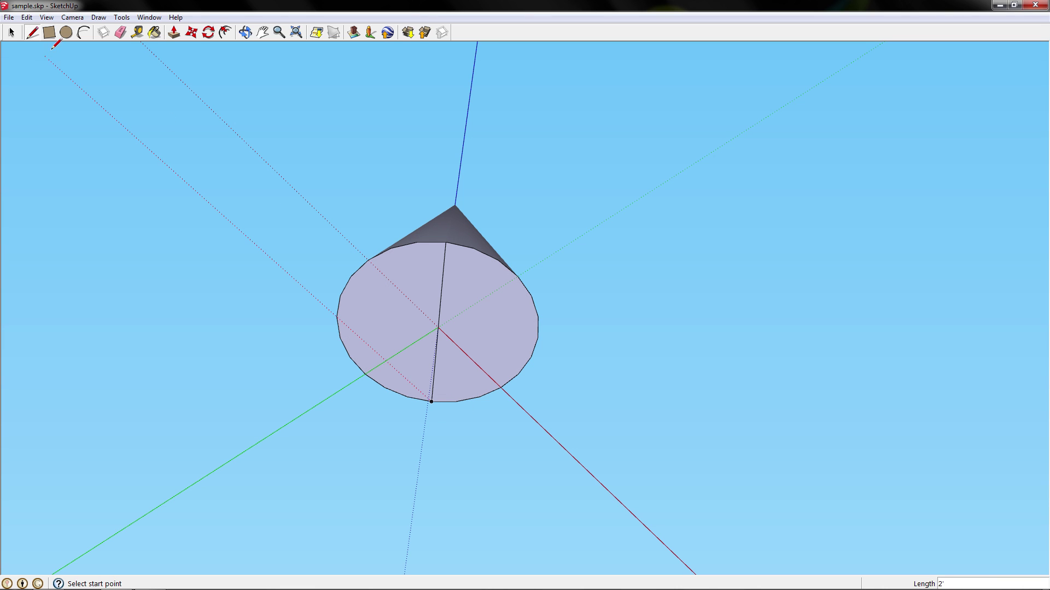
Select and delete the stray edges splitting the cone's base face
click(11, 31)
click(446, 267)
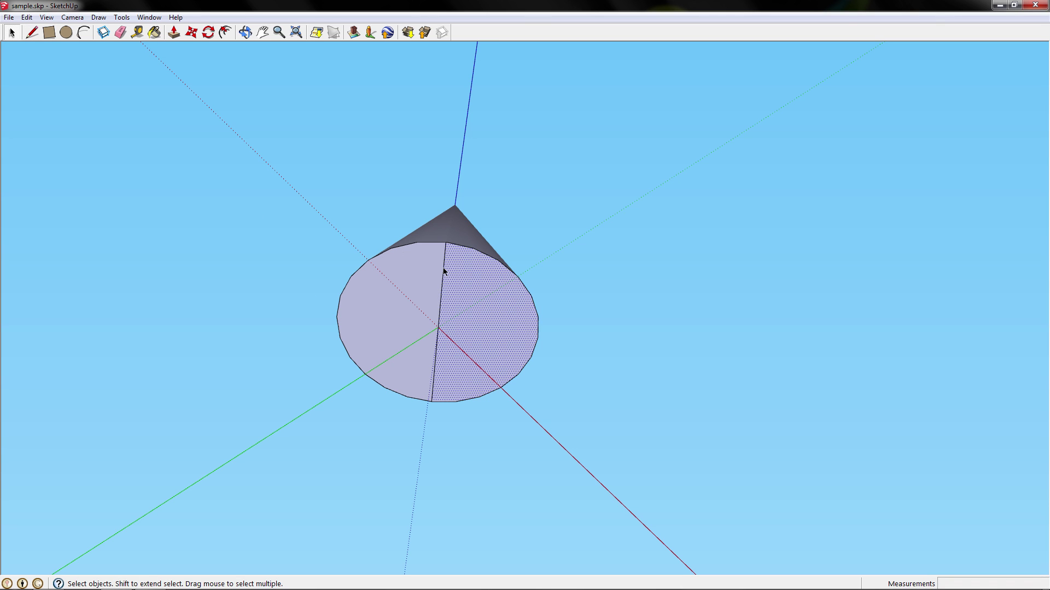
key(Delete)
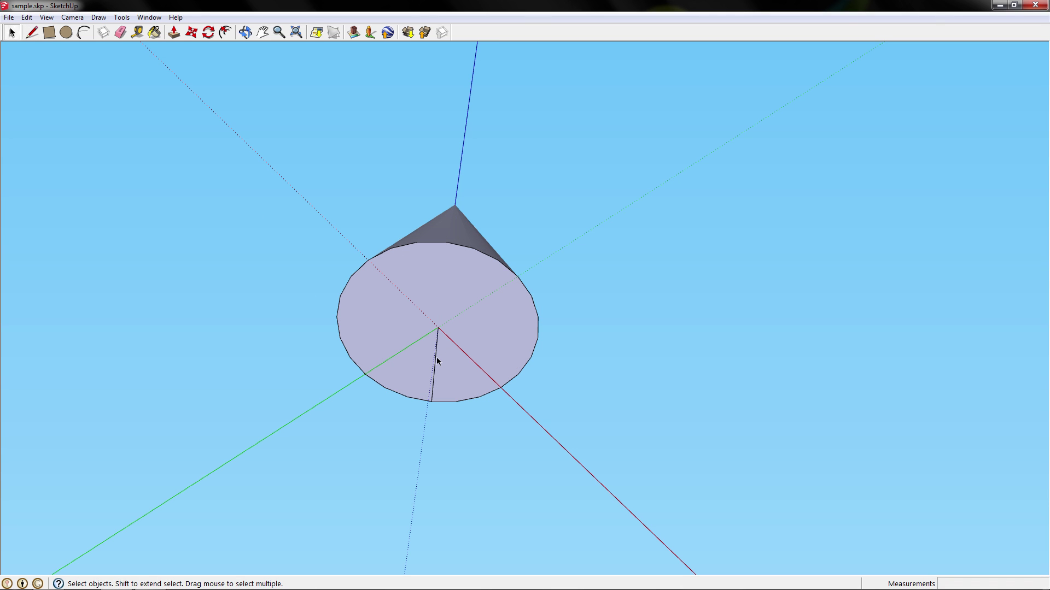
click(437, 356)
click(433, 362)
key(Delete)
mouse_move(455, 355)
middle_down()
mouse_move(290, 423)
mouse_move(214, 424)
middle_up()
scroll(239, 414, down, 2)
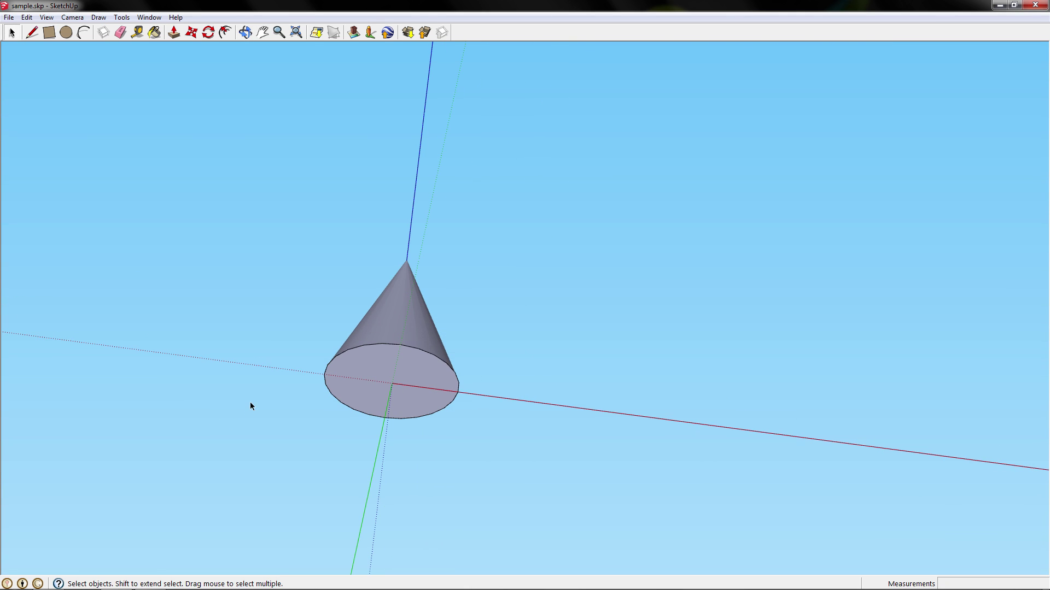
middle_drag(280, 285, 259, 418)
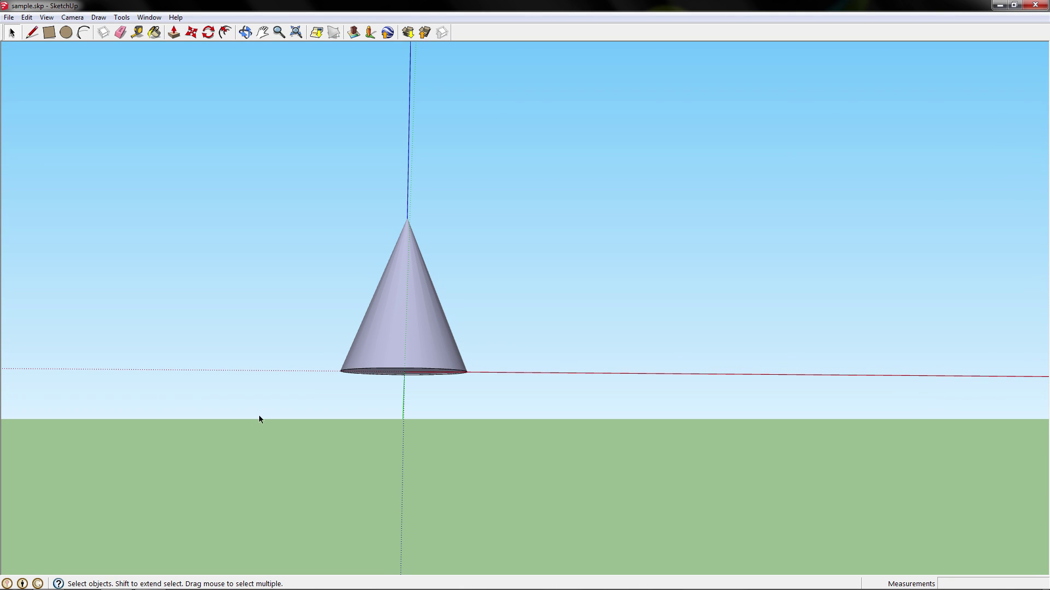
mouse_move(326, 285)
middle_down()
mouse_move(287, 312)
mouse_move(279, 356)
middle_up()
scroll(278, 355, down, 2)
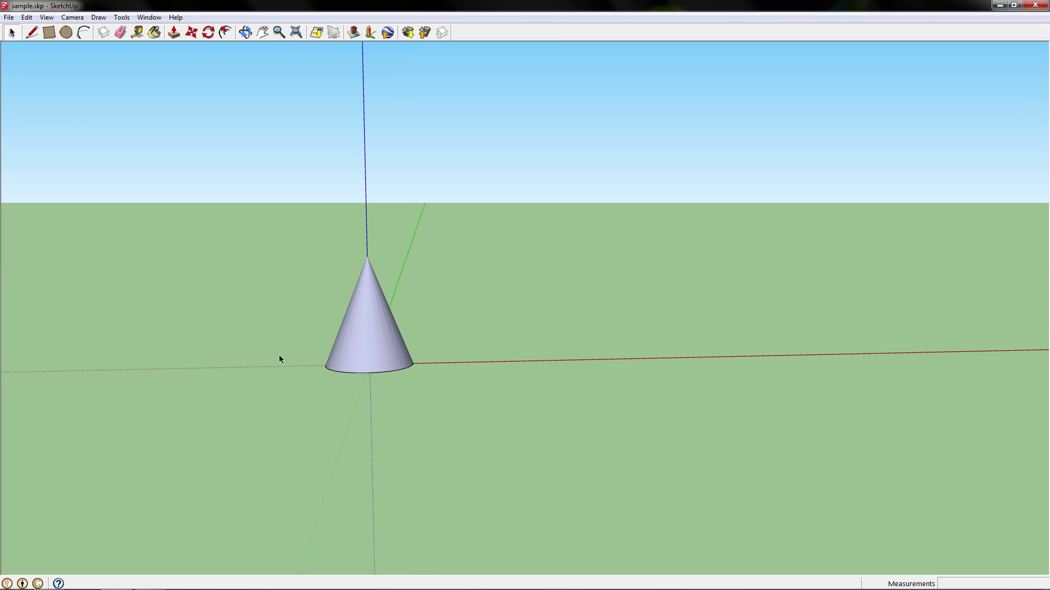
Draw a 2' circle on the ground beside the cone
click(71, 34)
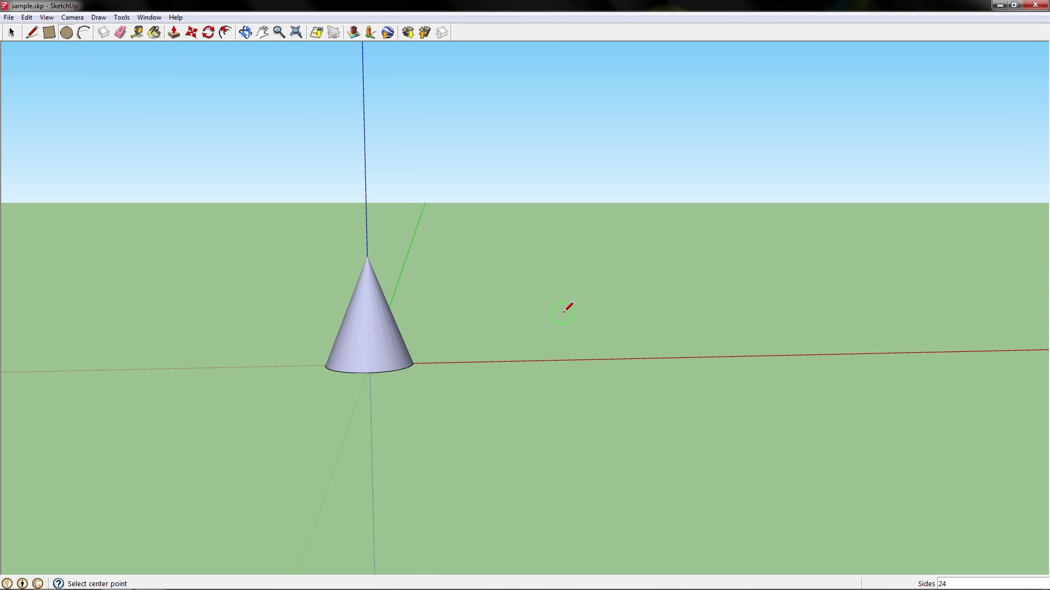
middle_drag(538, 351, 537, 429)
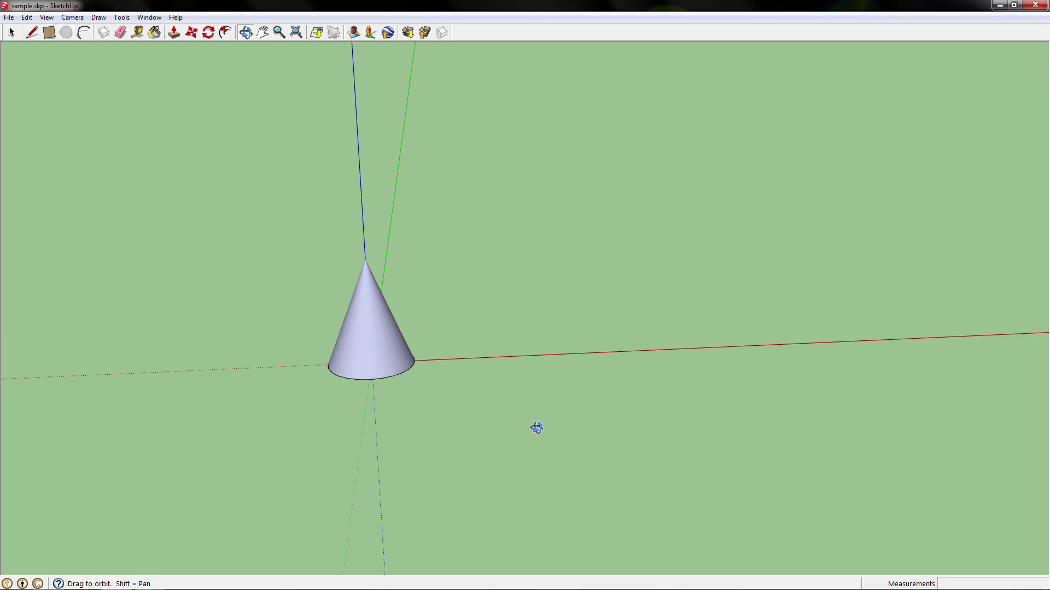
click(557, 302)
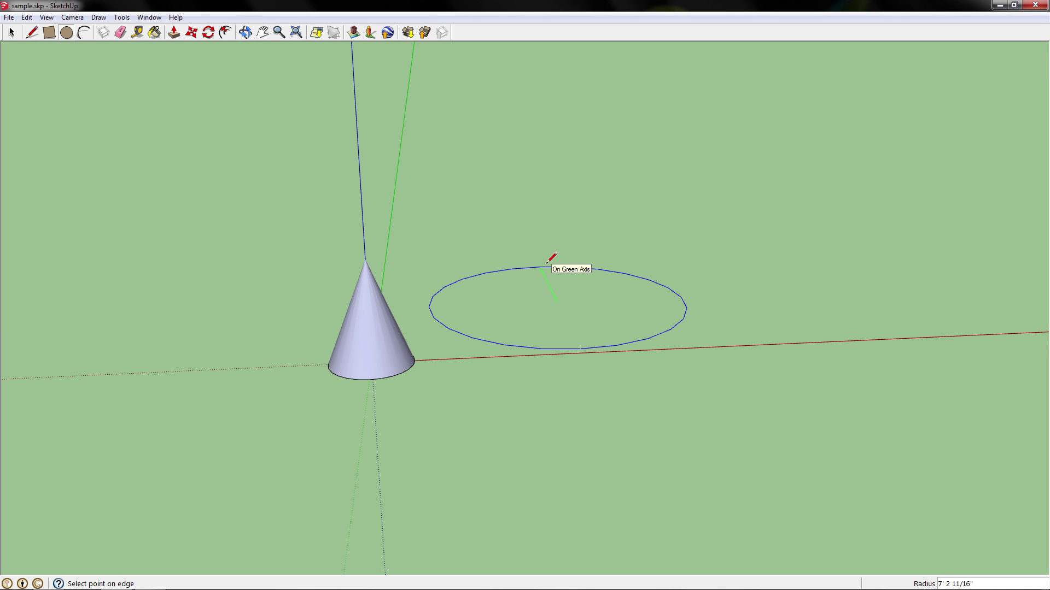
text(2')
key(Return)
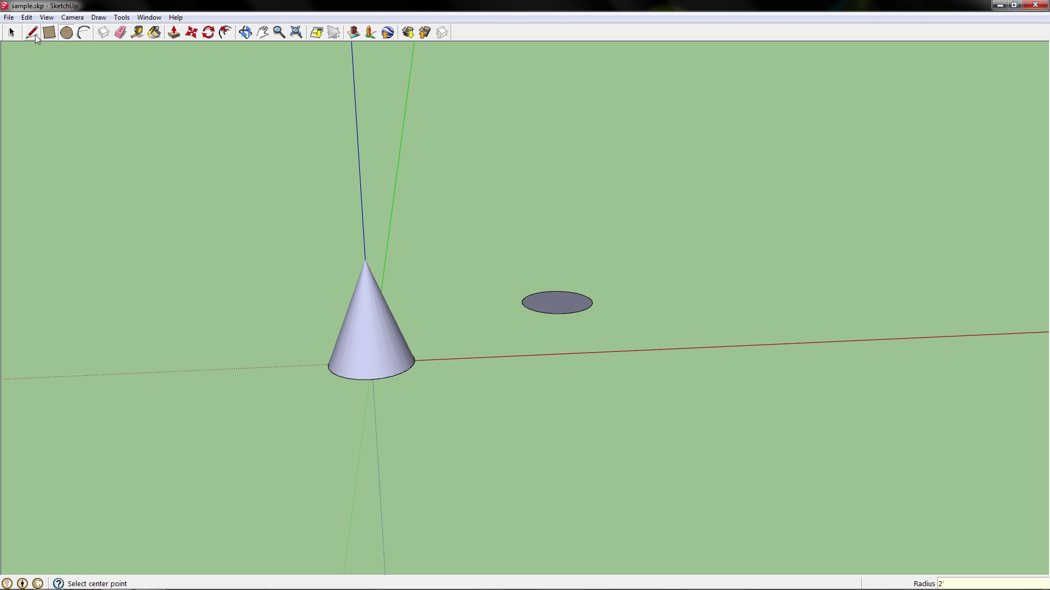
Draw a line across the new circle
click(32, 33)
middle_drag(526, 260, 527, 328)
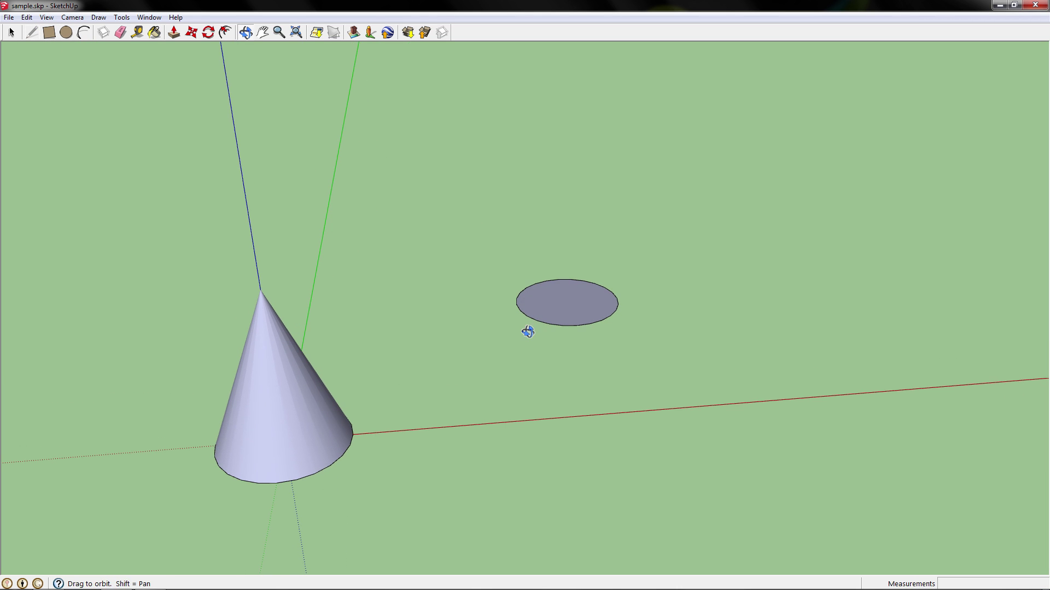
click(536, 284)
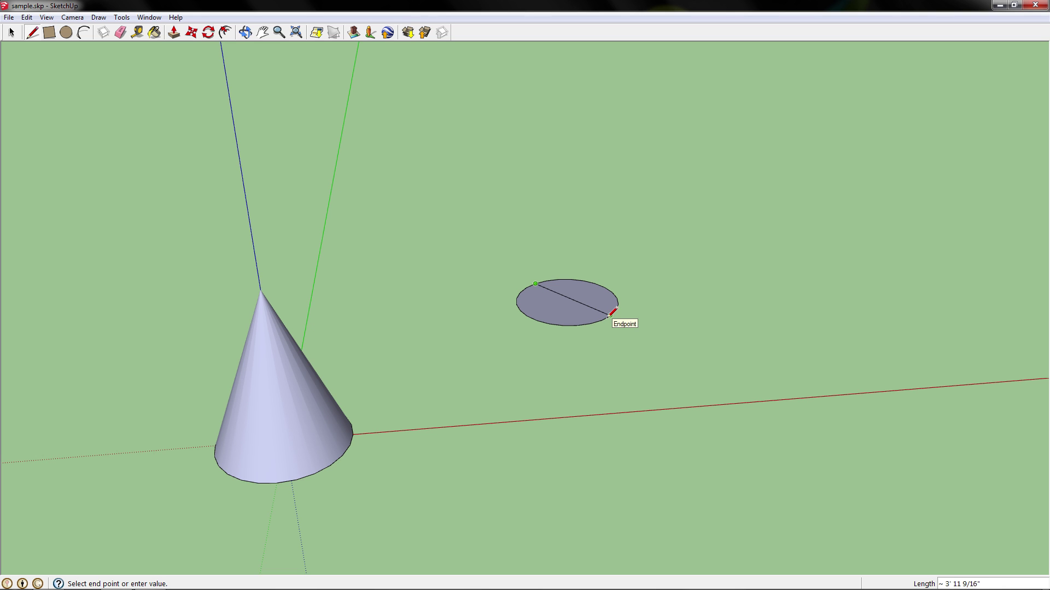
click(603, 319)
Draw a 5' vertical line up the blue axis from the circle's centre
mouse_move(521, 301)
middle_down()
mouse_move(516, 357)
mouse_move(533, 393)
middle_up()
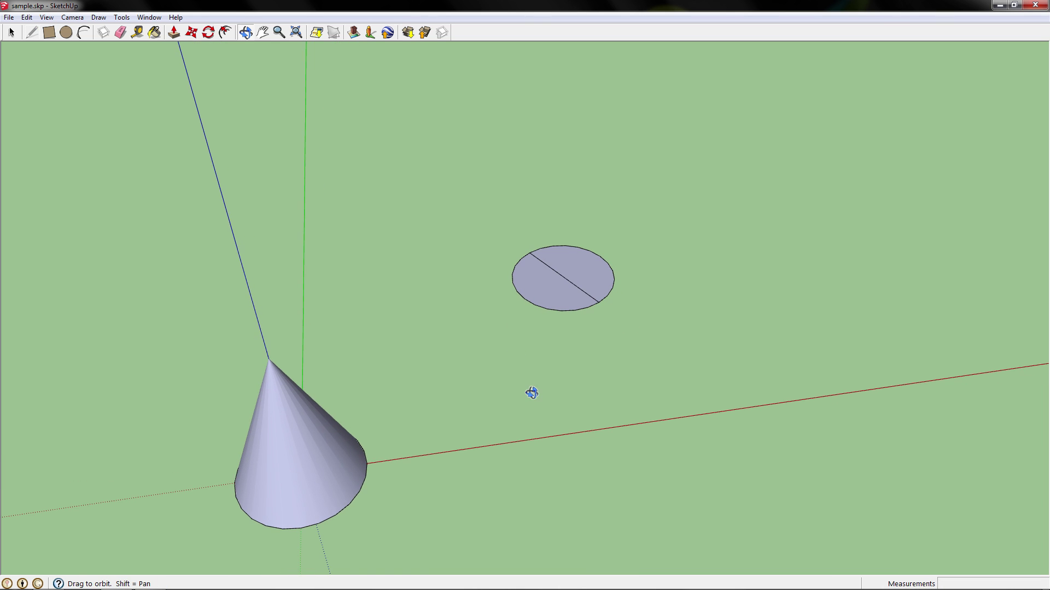
click(574, 278)
mouse_move(535, 318)
middle_down()
mouse_move(645, 200)
mouse_move(583, 185)
middle_up()
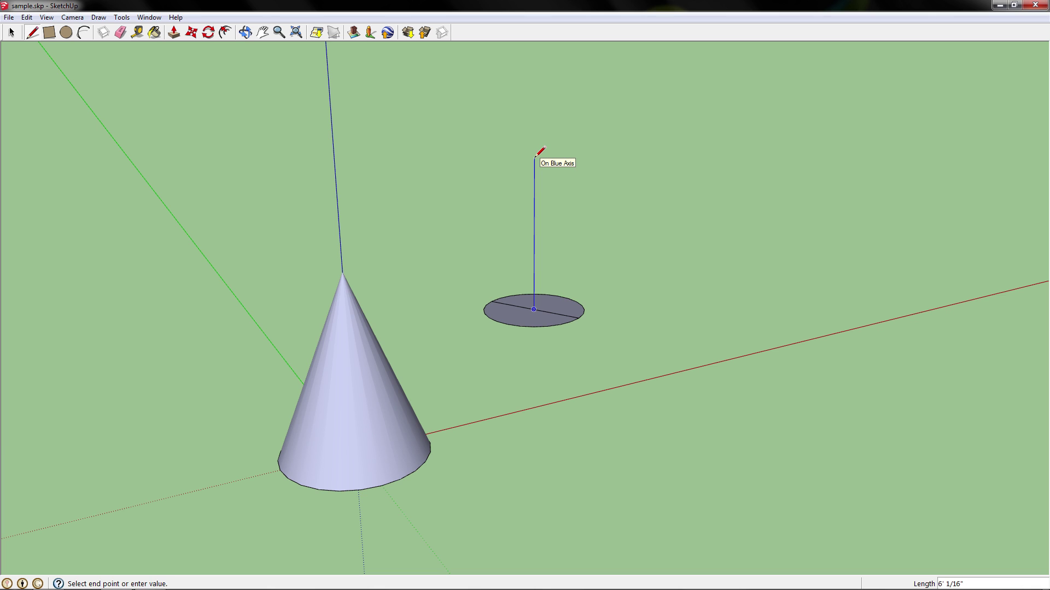
text(5)
key(Escape)
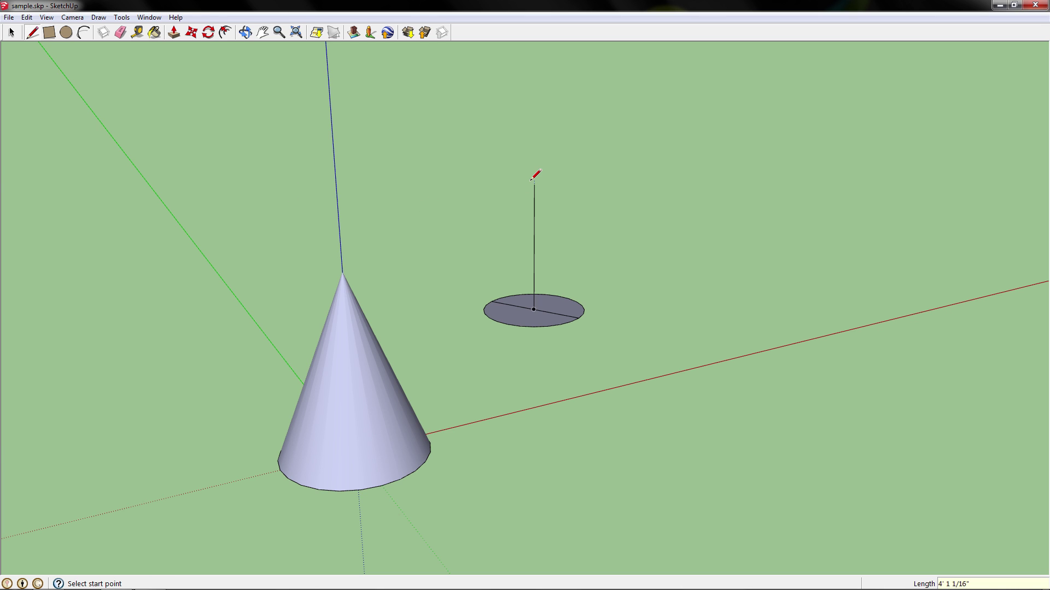
Draw a 0.5' radius circle centred on the vertical line's top endpoint
click(65, 33)
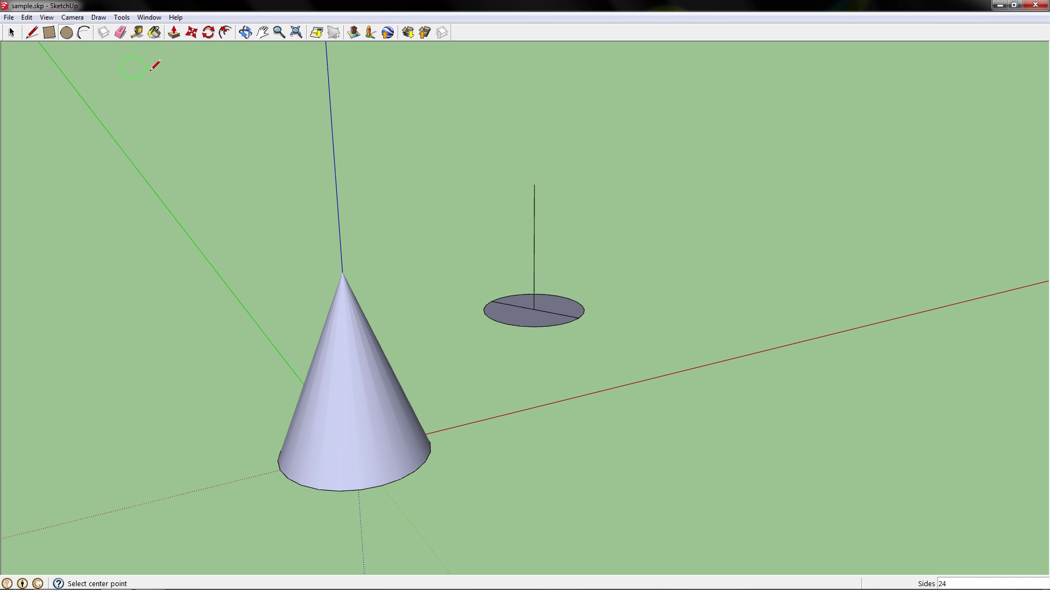
click(535, 184)
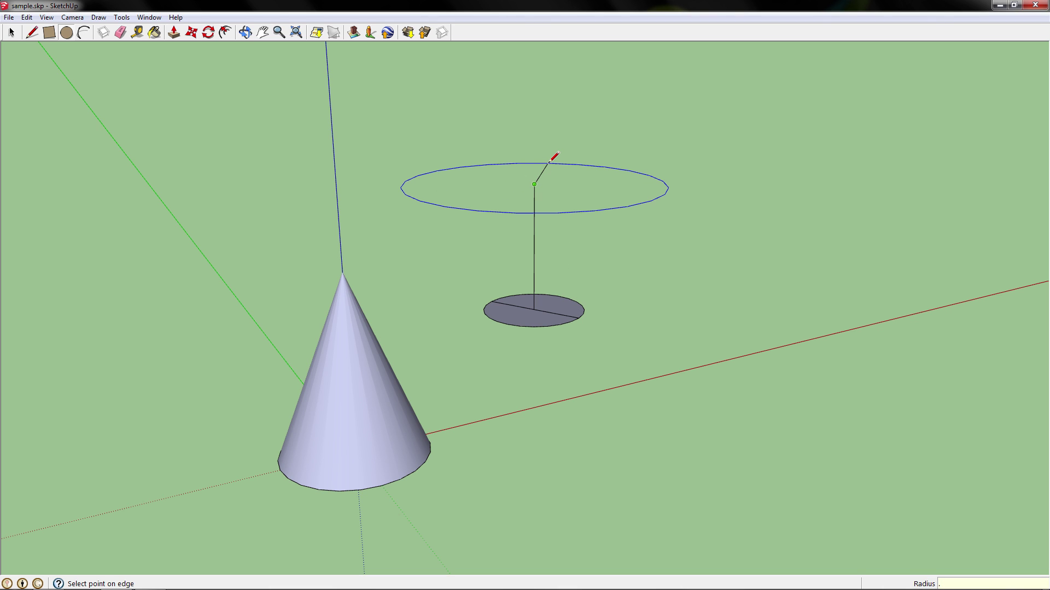
text(5')
key(Return)
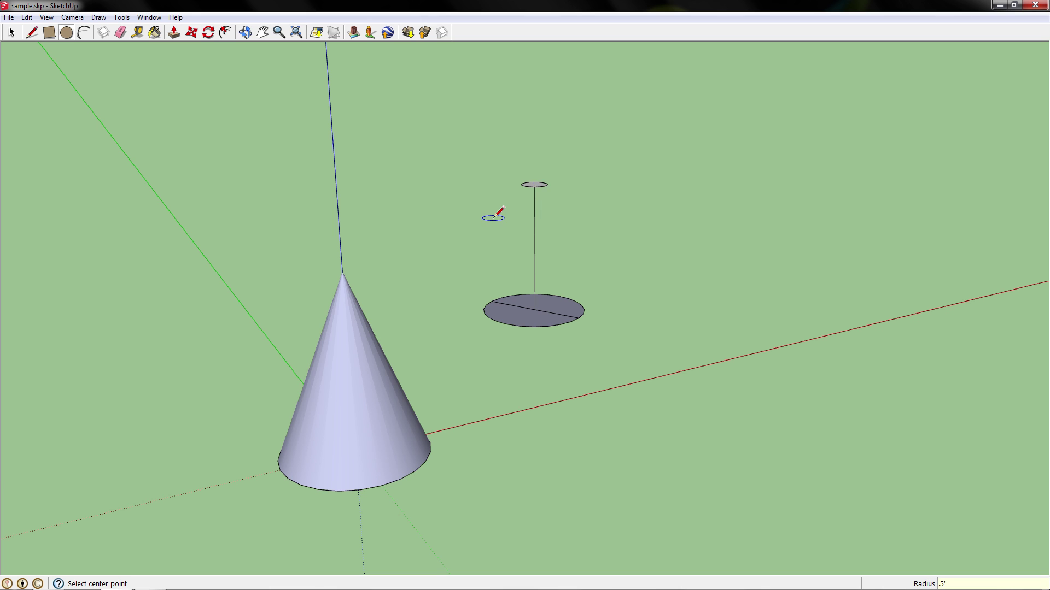
middle_drag(494, 216, 489, 333)
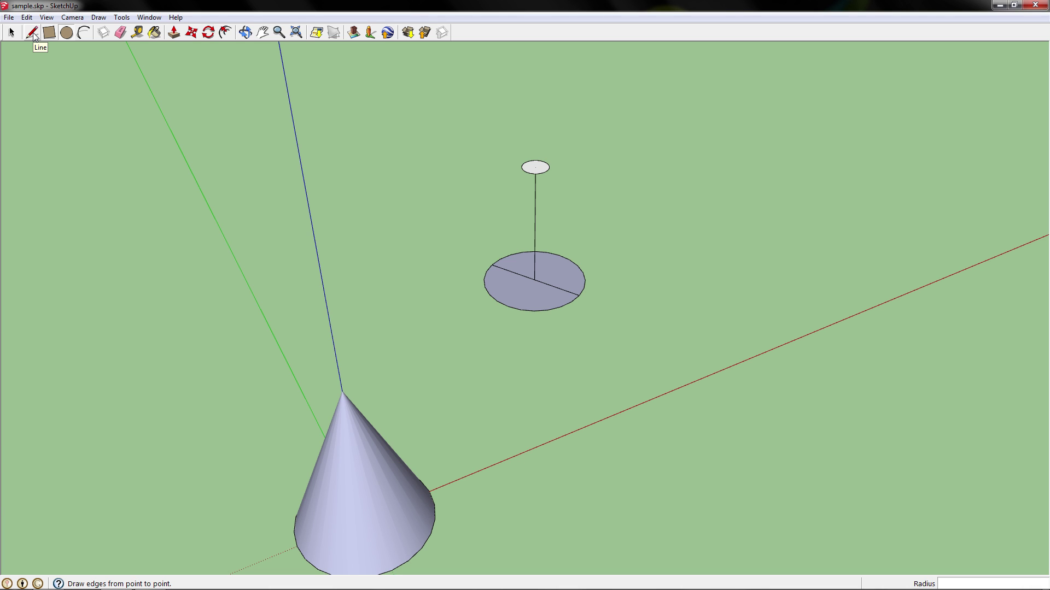
Draw profile edges: top circle centre to its rim, down to base rim, then base centre
click(33, 33)
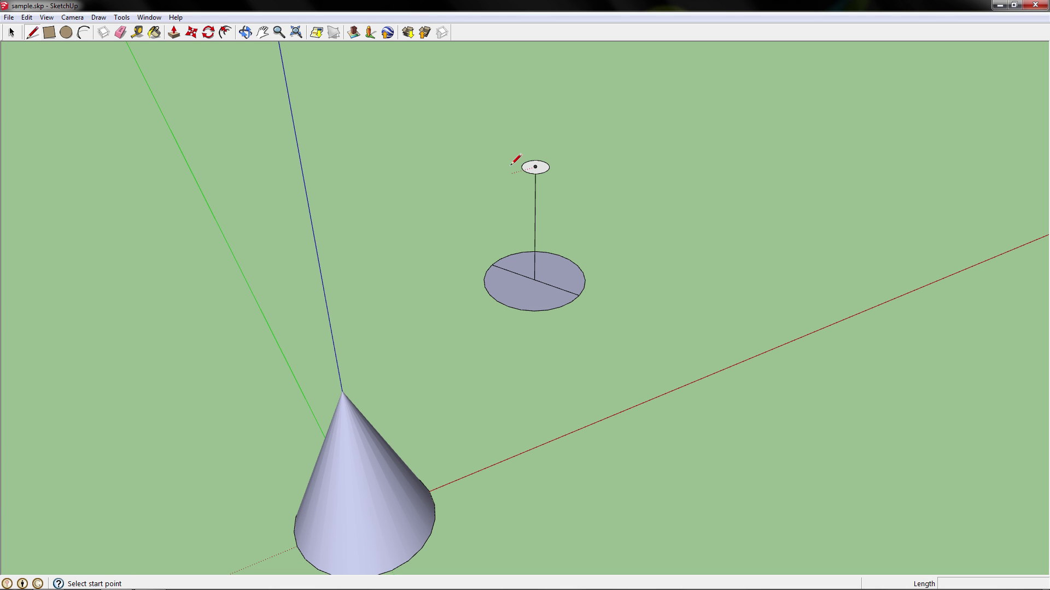
scroll(515, 160, up, 2)
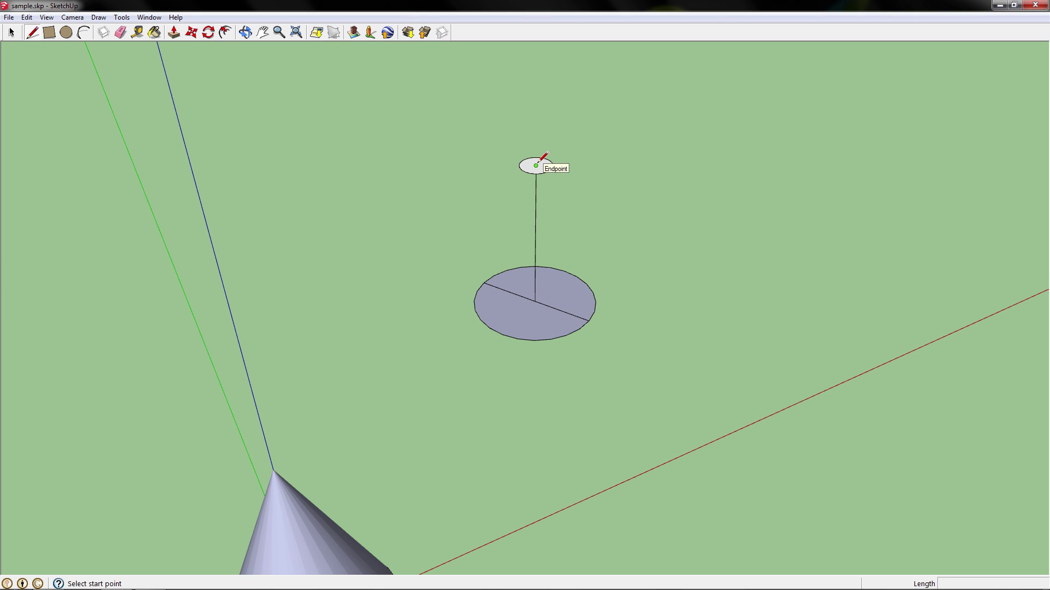
click(536, 165)
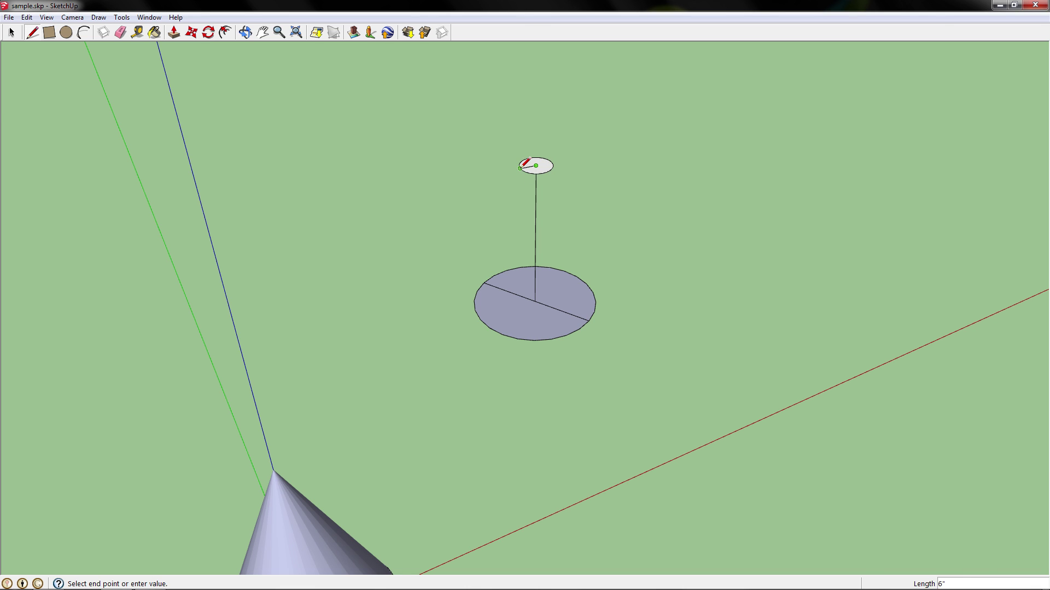
scroll(525, 164, up, 2)
scroll(524, 163, up, 2)
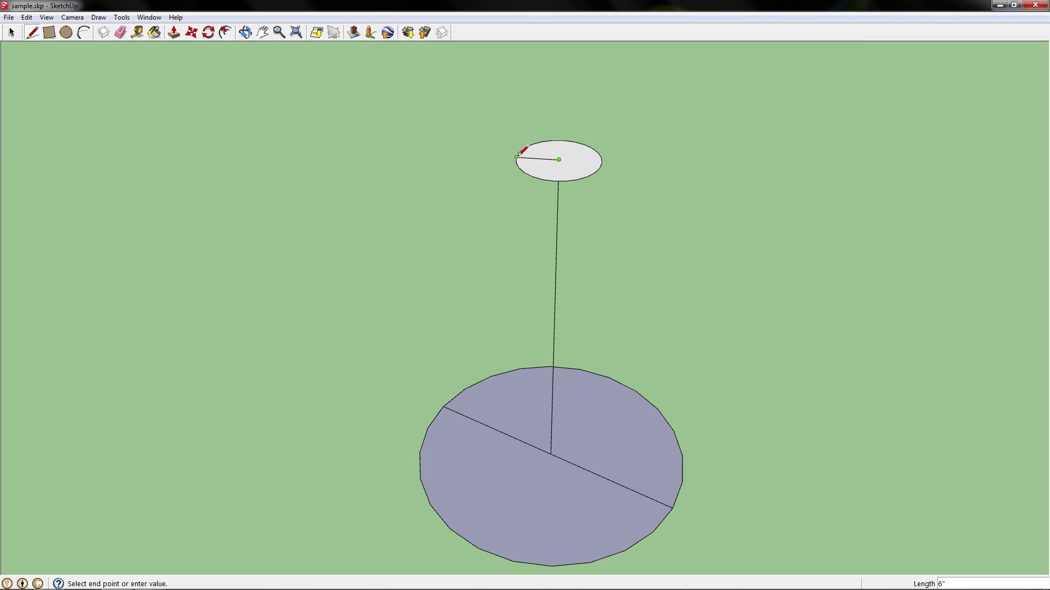
scroll(524, 160, up, 2)
scroll(525, 163, up, 1)
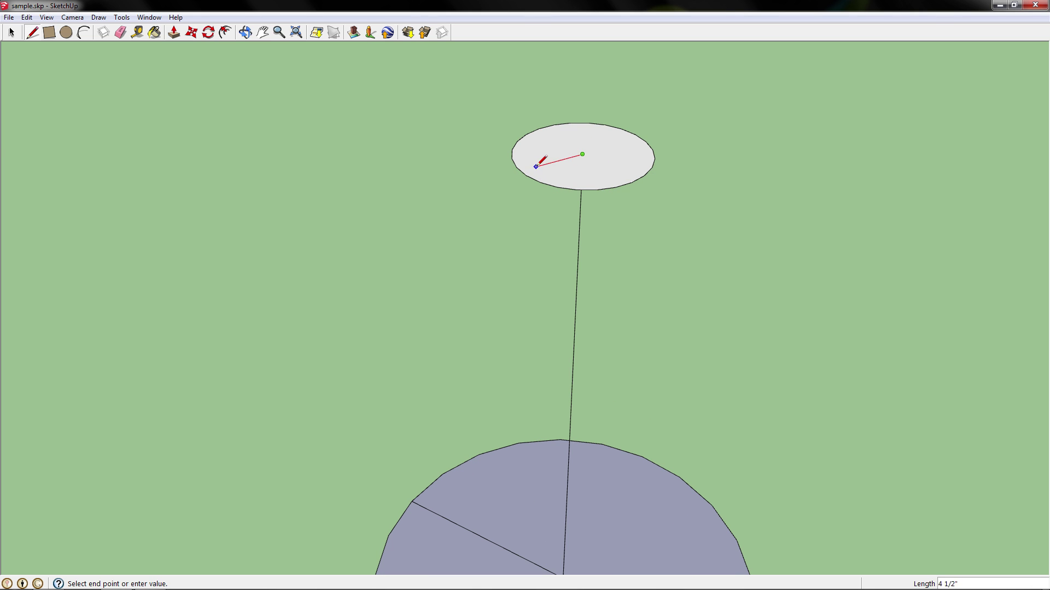
scroll(523, 164, up, 2)
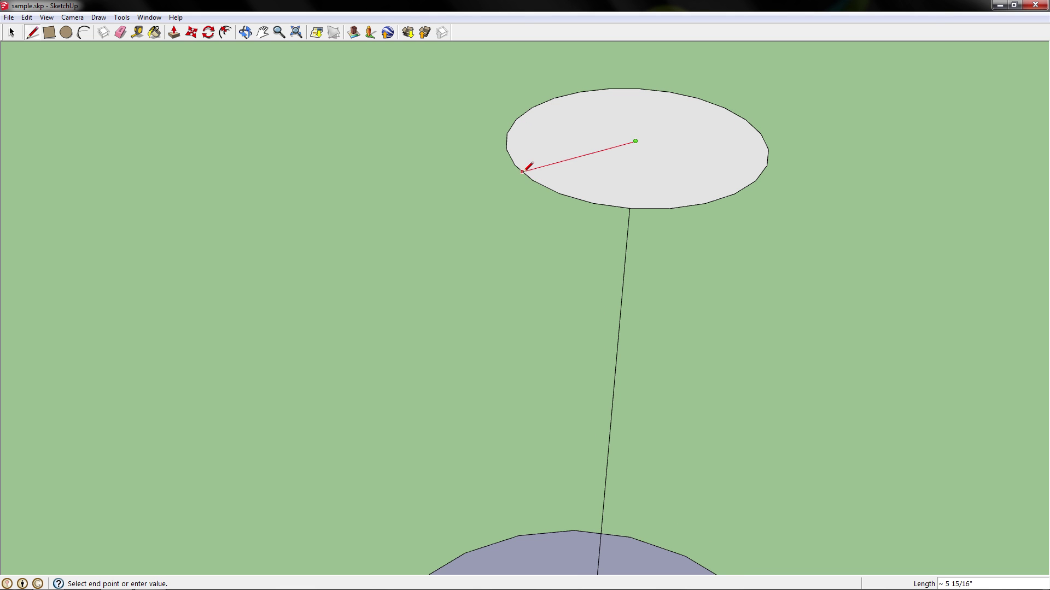
click(522, 170)
middle_drag(481, 222, 670, 427)
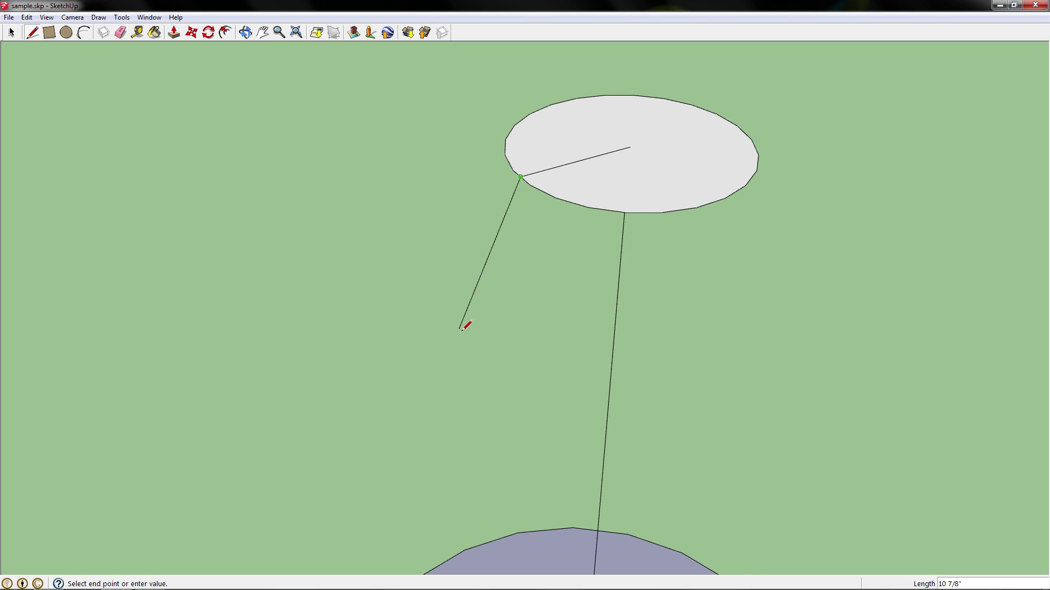
scroll(623, 444, down, 3)
scroll(501, 455, down, 3)
scroll(435, 492, down, 3)
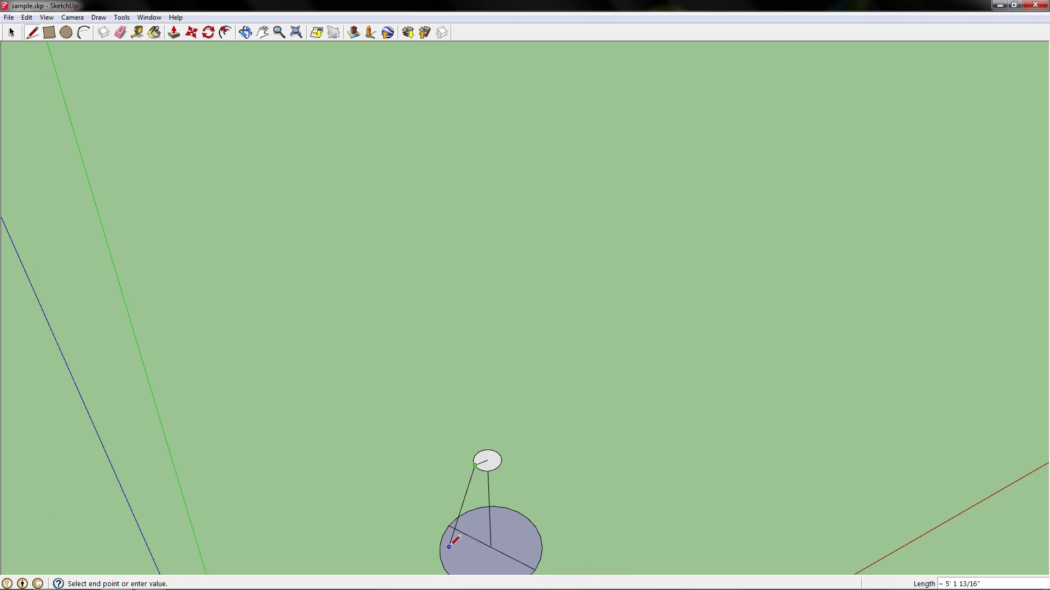
scroll(445, 563, up, 4)
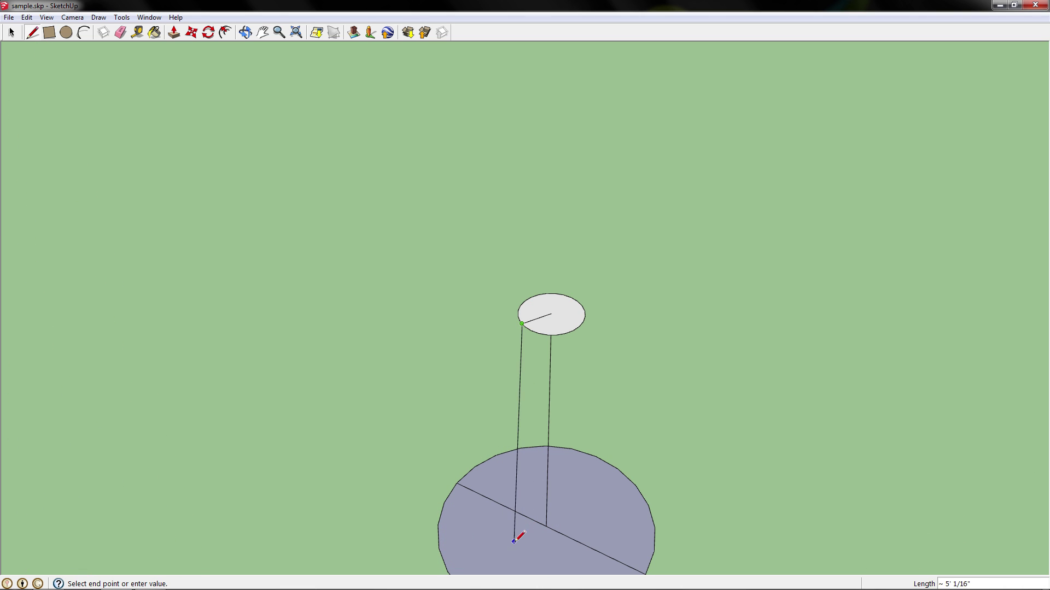
scroll(763, 566, down, 2)
scroll(288, 352, down, 2)
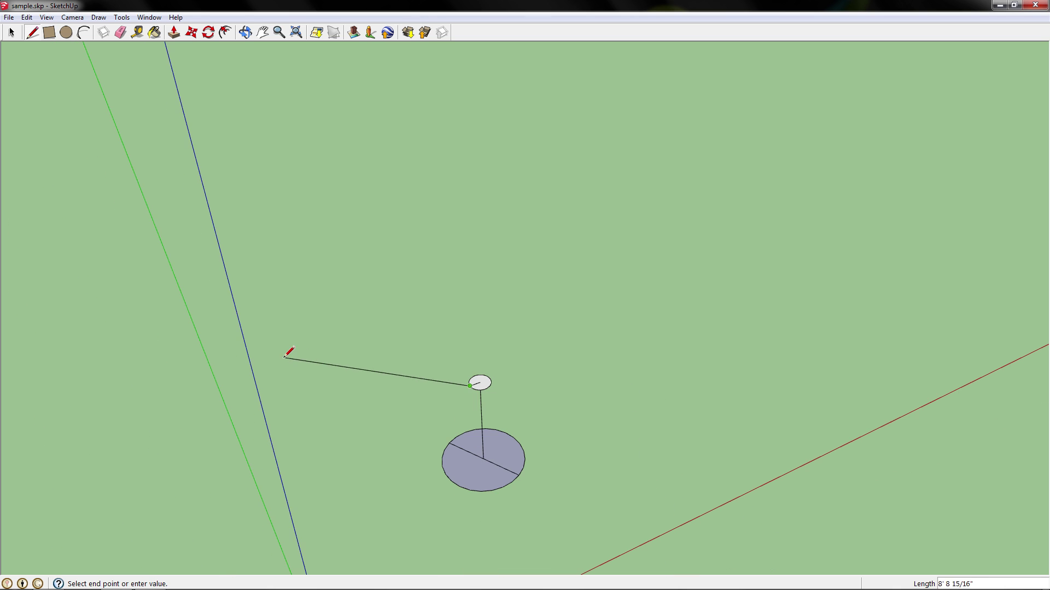
scroll(443, 506, up, 2)
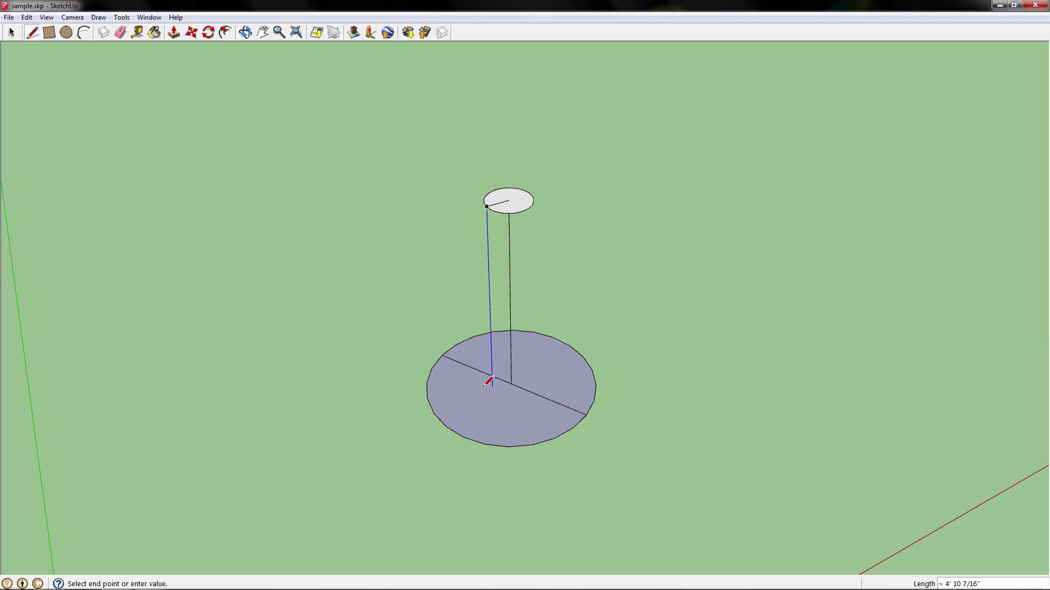
click(434, 412)
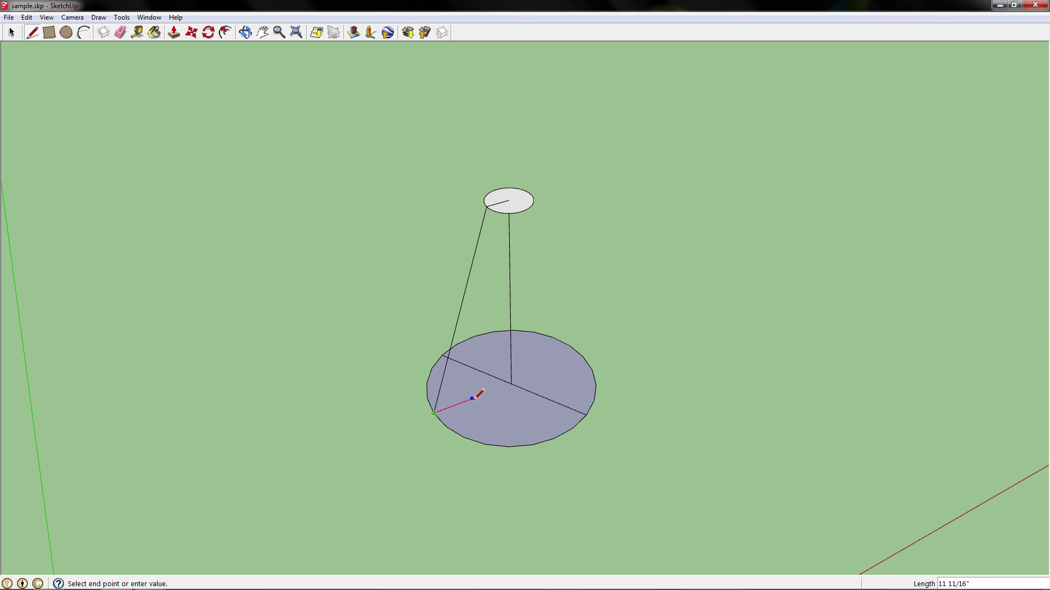
click(513, 384)
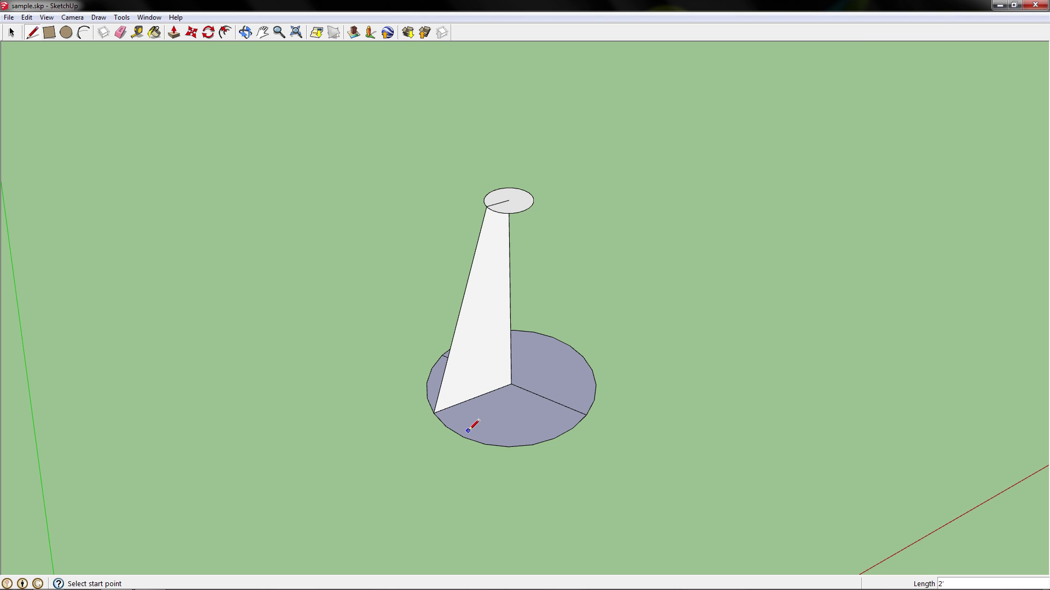
middle_drag(468, 428, 329, 332)
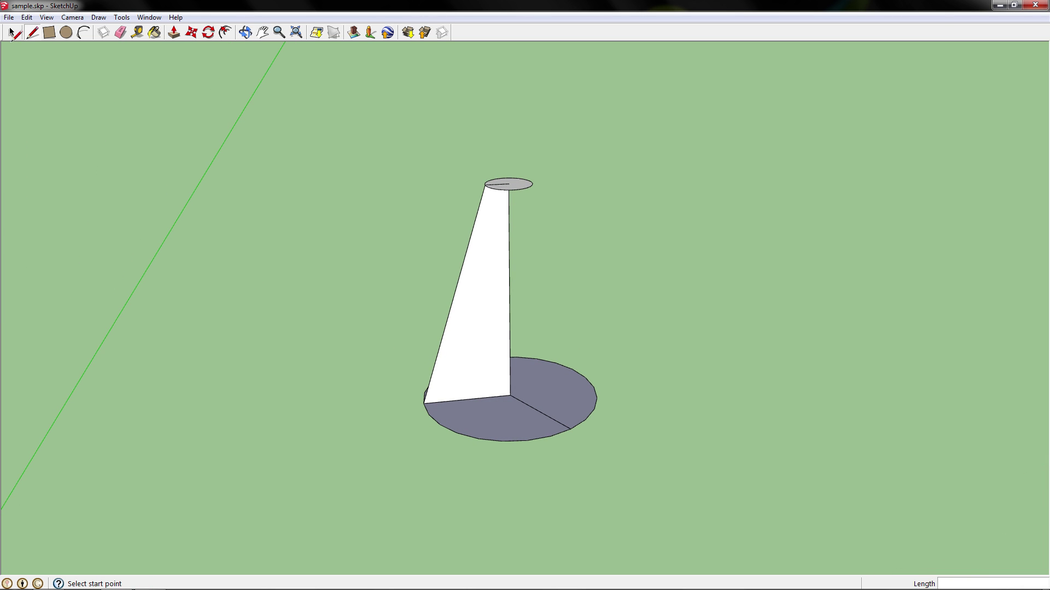
Select the half-foot top circle and the line crossing the base circle, and delete them
click(12, 32)
middle_drag(514, 193, 513, 222)
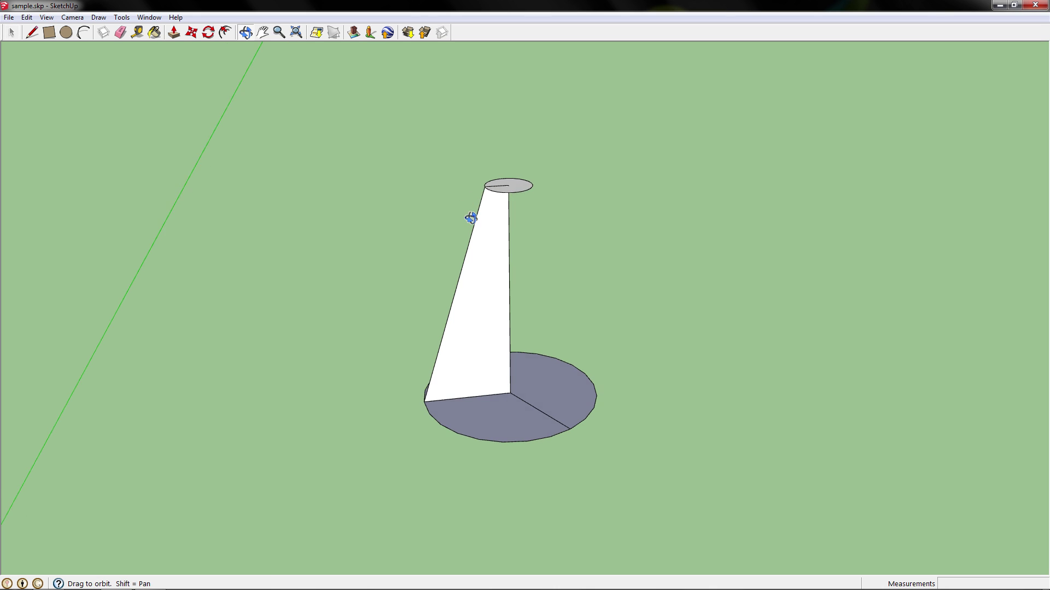
click(515, 205)
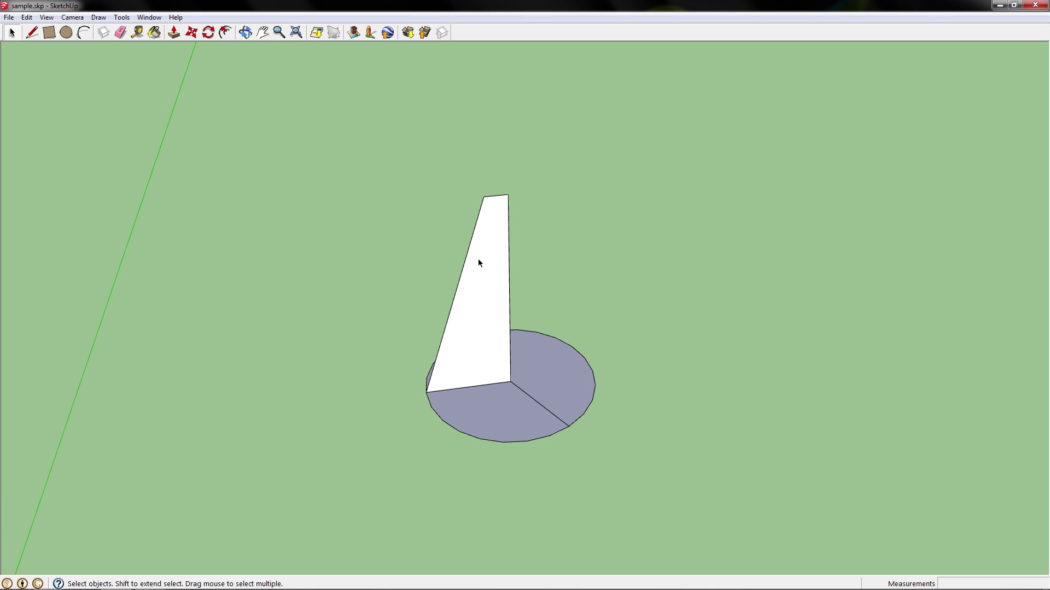
click(431, 370)
mouse_move(358, 365)
middle_down()
mouse_move(645, 396)
mouse_move(477, 391)
middle_up()
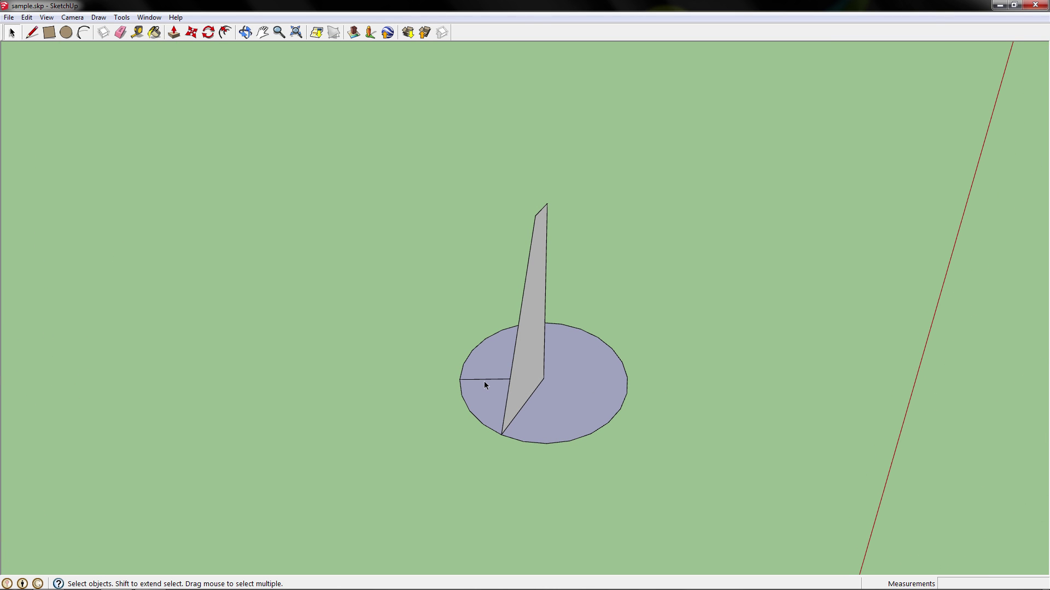
click(485, 380)
key(Delete)
Follow Me the profile face around the second circle's edge, then view both cones together
click(122, 17)
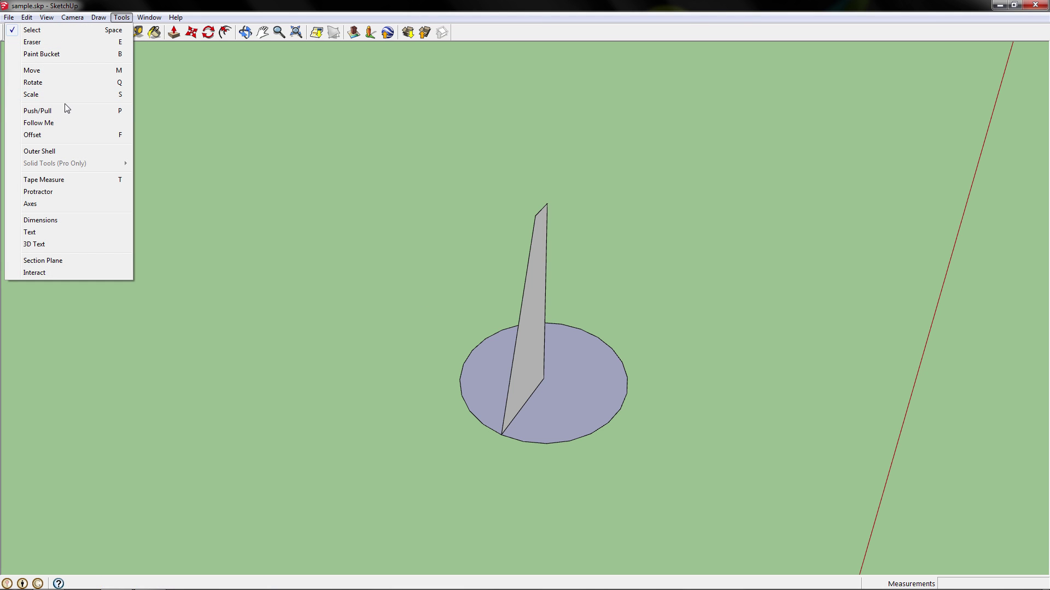
click(39, 122)
drag(528, 406, 542, 430)
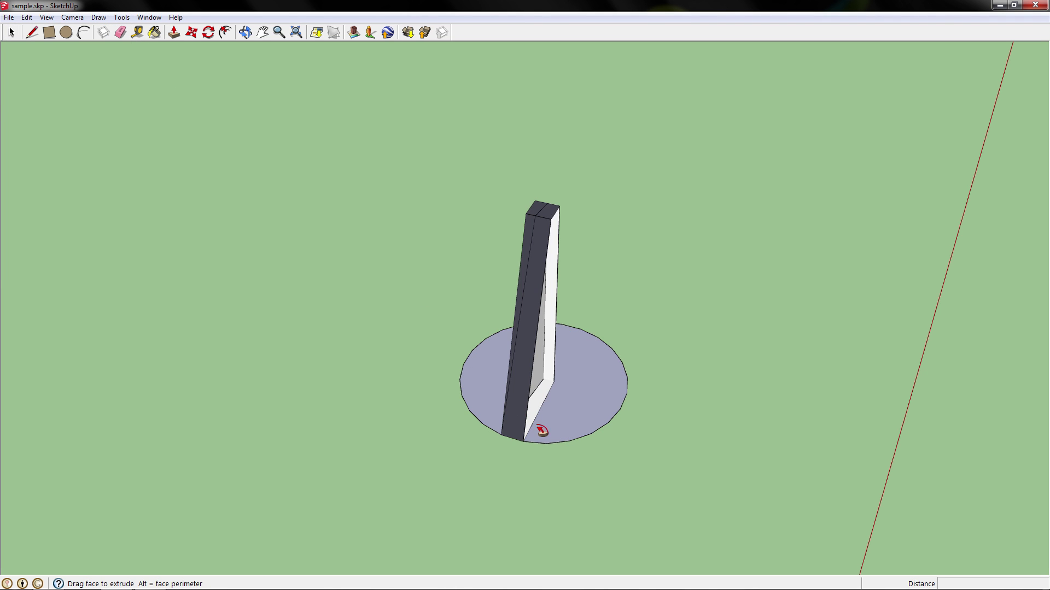
drag(628, 381, 503, 437)
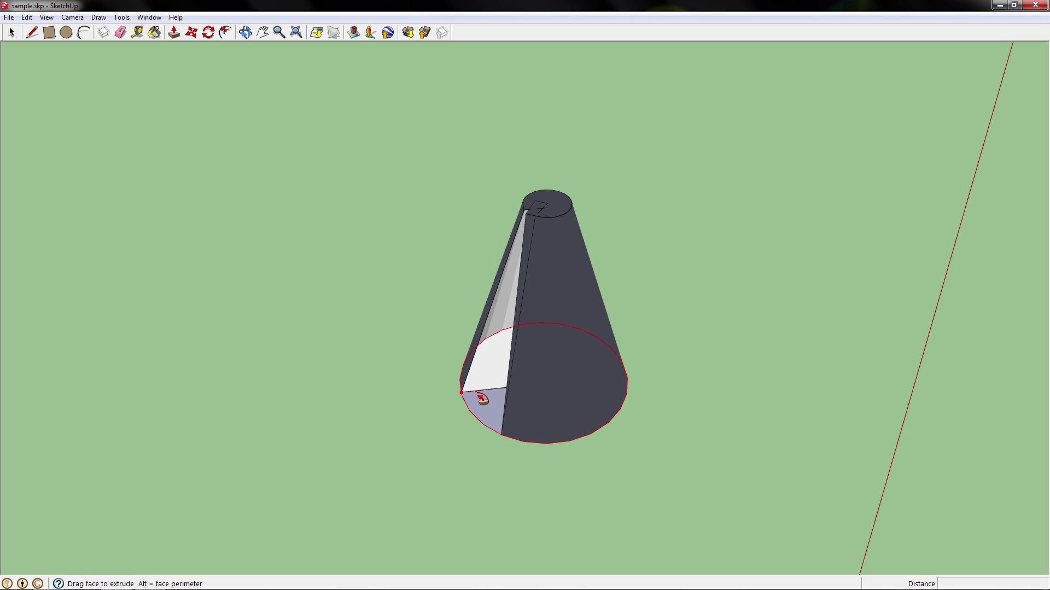
drag(507, 438, 574, 497)
scroll(457, 426, down, 2)
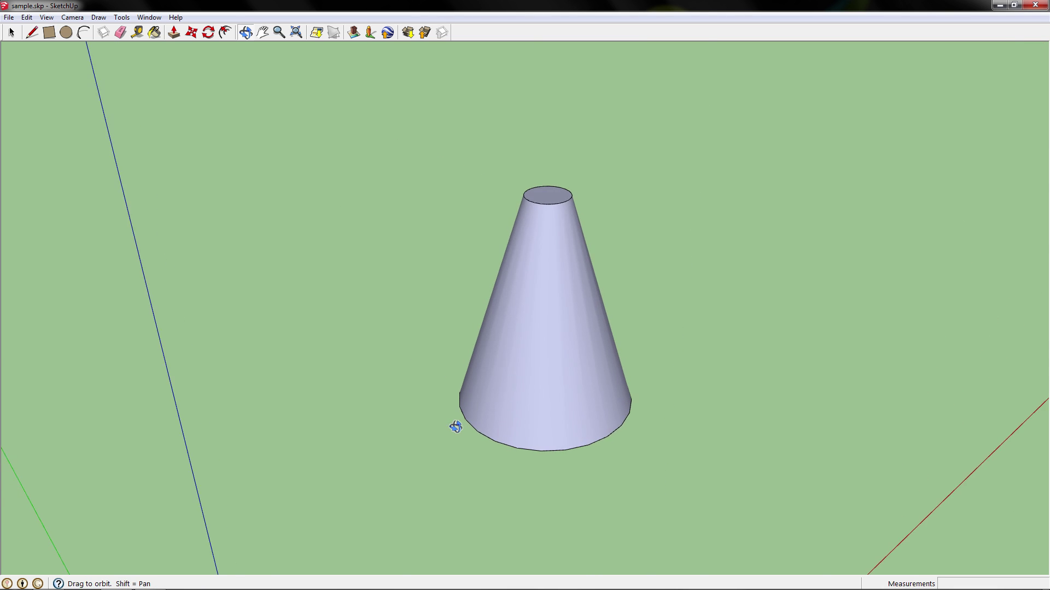
scroll(459, 428, down, 2)
scroll(492, 451, down, 1)
middle_drag(525, 473, 366, 406)
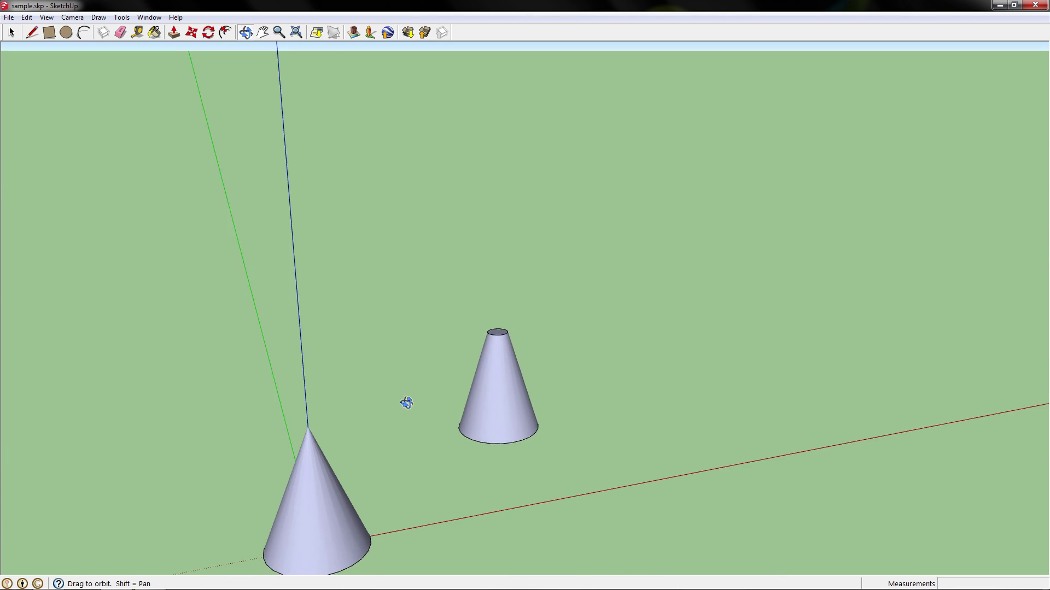